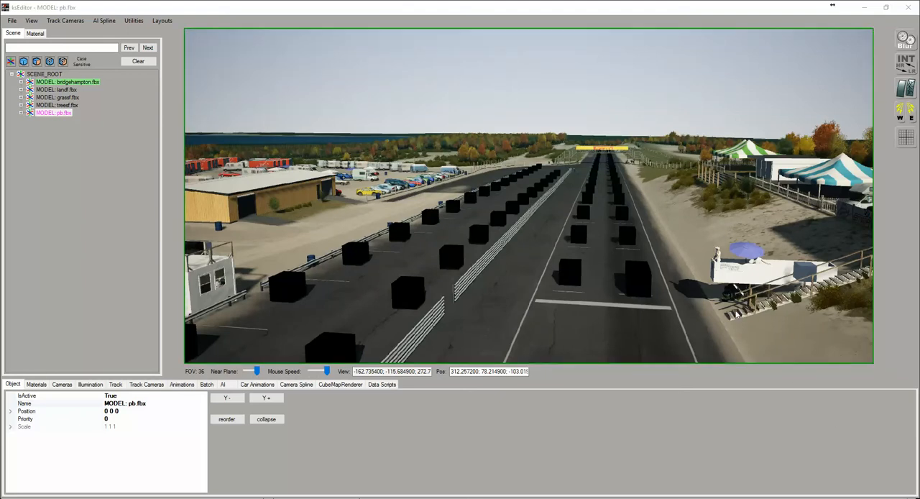
pyautogui.press('Right')
pyautogui.moveTo(732, 308); pyautogui.dragTo(714, 313, button='right')
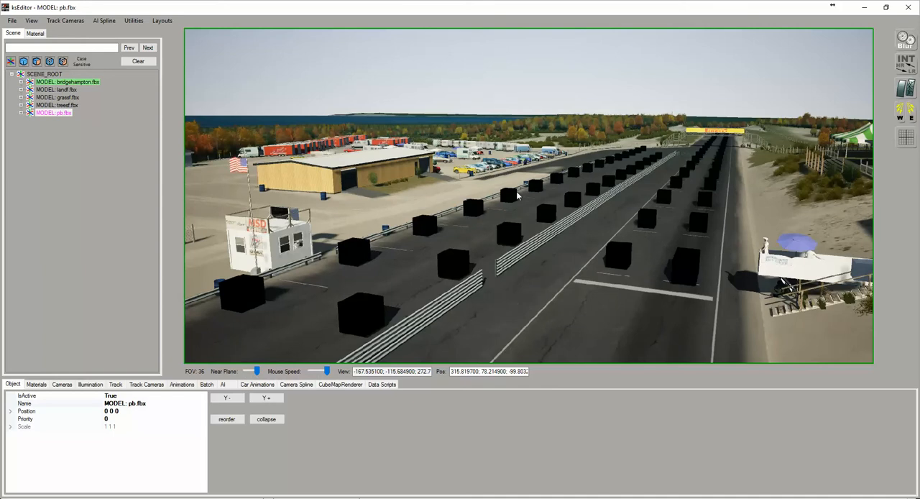
pyautogui.moveTo(500, 208); pyautogui.dragTo(505, 217, button='right')
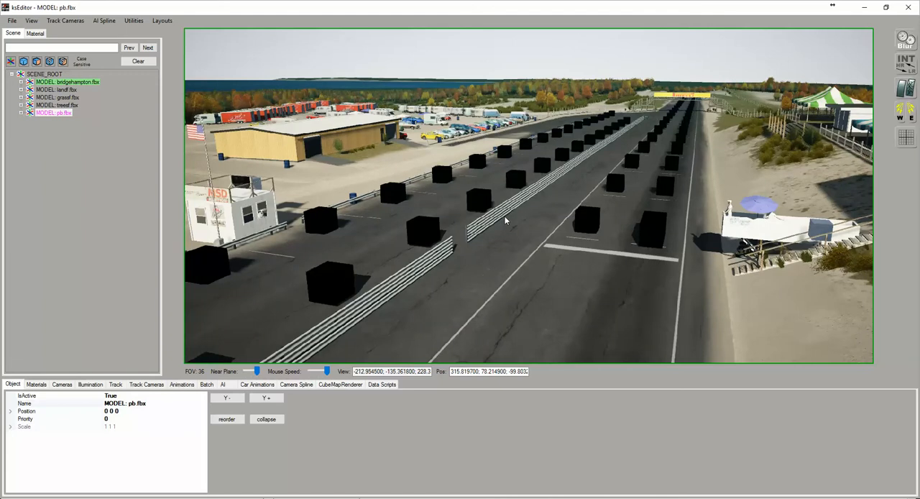
pyautogui.press('Right')
pyautogui.moveTo(511, 216)
pyautogui.mouseDown(button='right')
pyautogui.moveTo(484, 214)
pyautogui.moveTo(493, 218)
pyautogui.mouseUp(button='right')
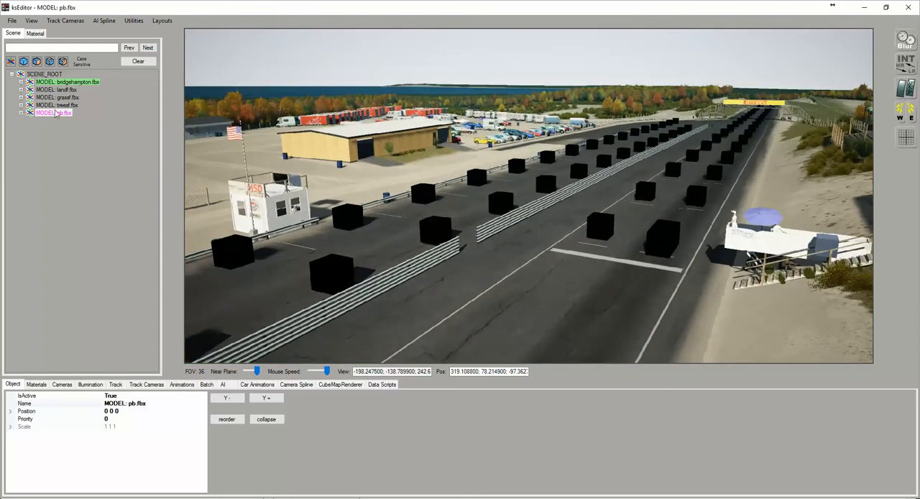
# Load the AI spline file from the fall layout of the bridgehampton track folder
pyautogui.click(111, 21)
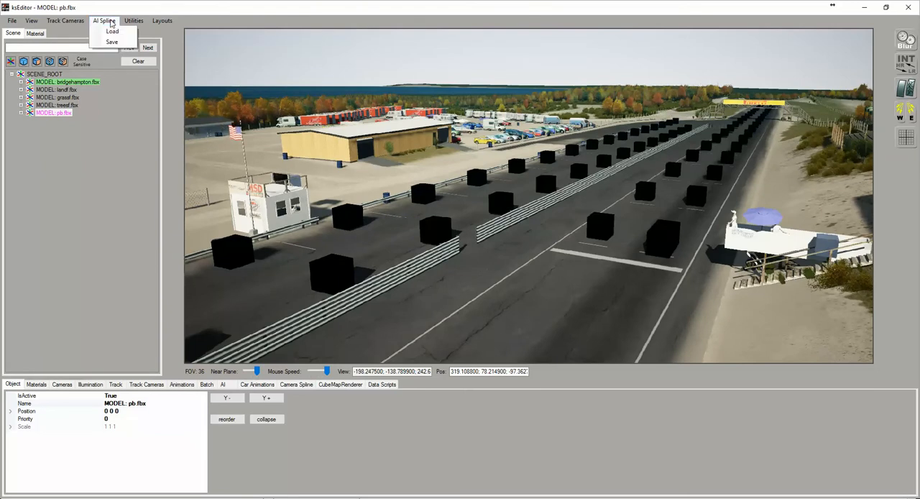
pyautogui.click(112, 32)
pyautogui.moveTo(212, 23); pyautogui.dragTo(401, 83)
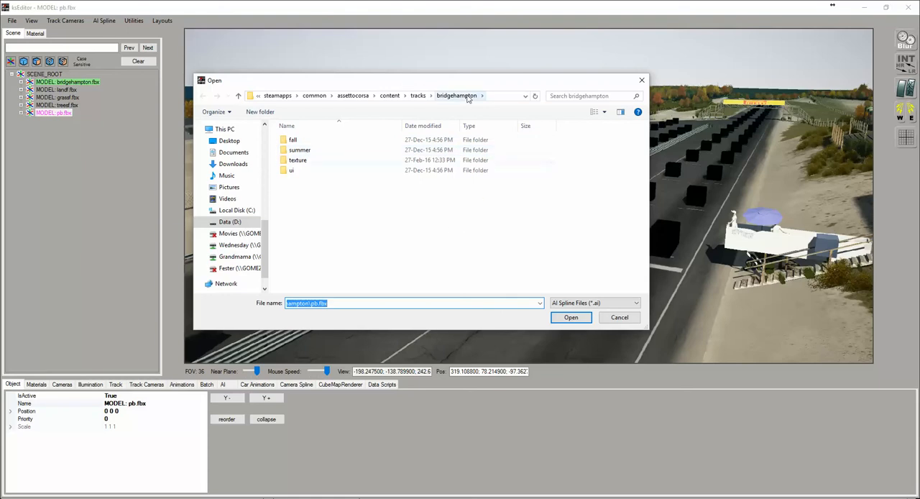
pyautogui.doubleClick(294, 140)
pyautogui.doubleClick(291, 140)
pyautogui.click(309, 141)
pyautogui.click(573, 317)
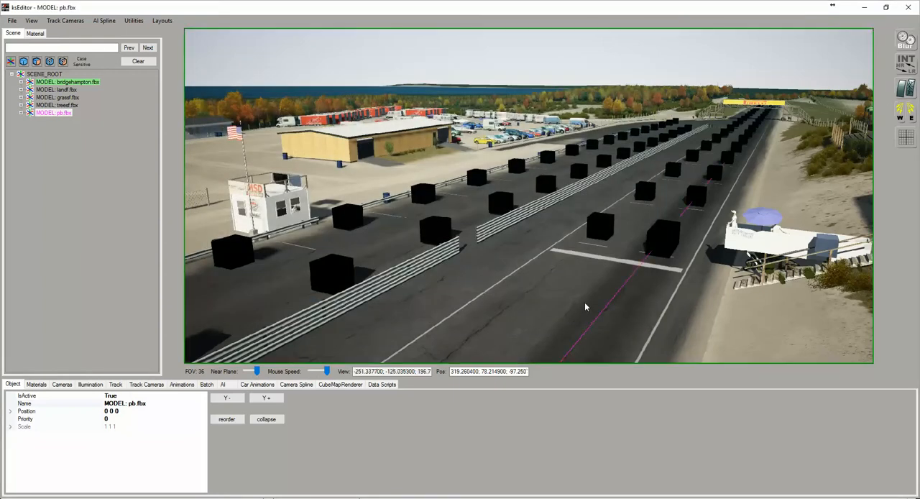
# Add a track camera from an elevated viewpoint behind the white flag stand, overlooking the start/finish line and the grid
pyautogui.moveTo(670, 267); pyautogui.dragTo(706, 260)
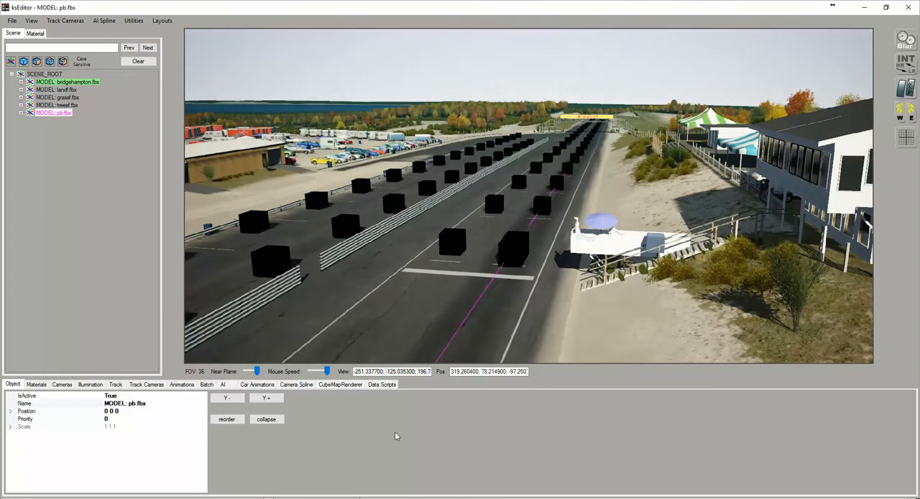
pyautogui.click(147, 385)
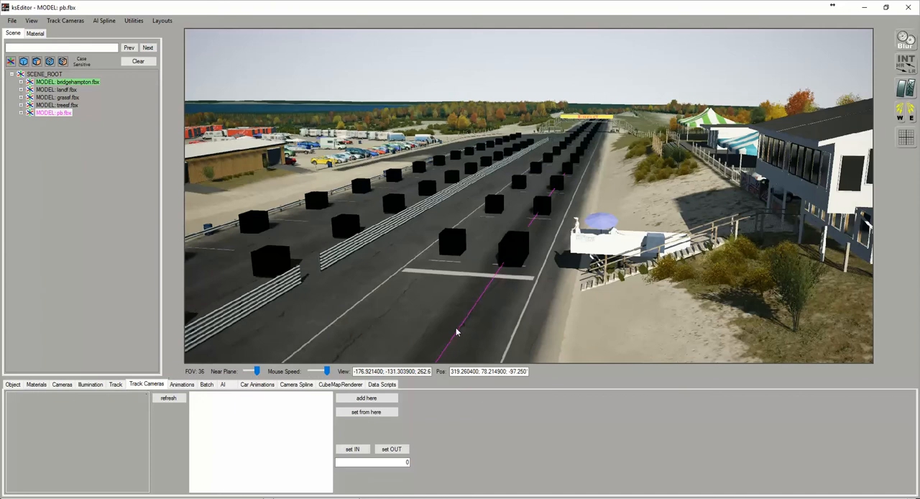
pyautogui.moveTo(466, 328); pyautogui.dragTo(469, 328, button='right')
pyautogui.press('Right')
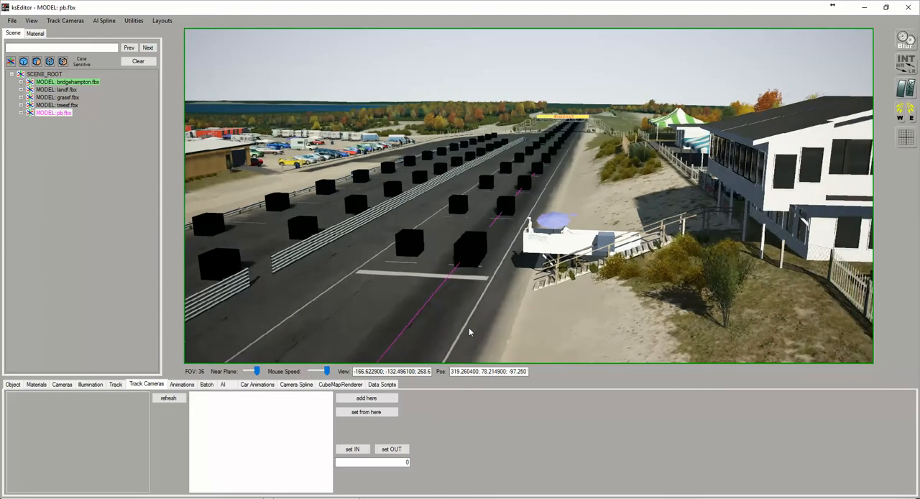
pyautogui.press('Up')
pyautogui.press('Up')
pyautogui.moveTo(469, 328); pyautogui.dragTo(491, 317, button='right')
pyautogui.press('Up')
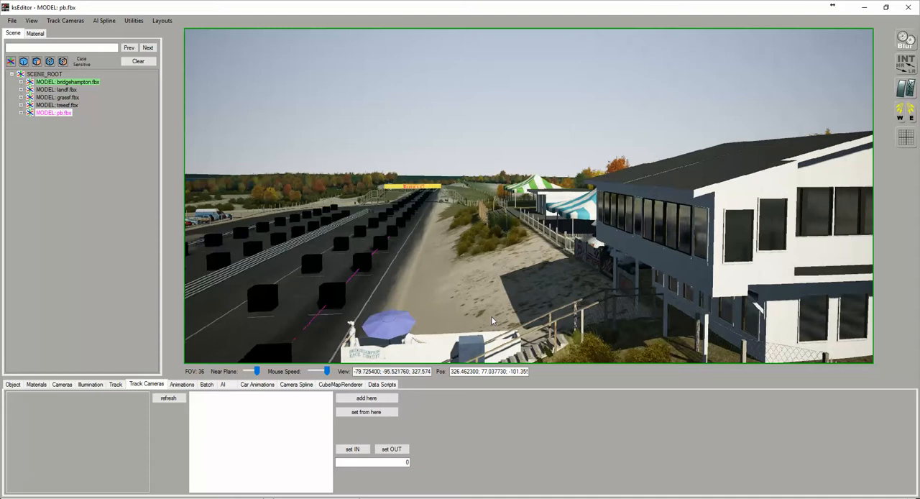
pyautogui.moveTo(492, 317); pyautogui.dragTo(459, 332, button='right')
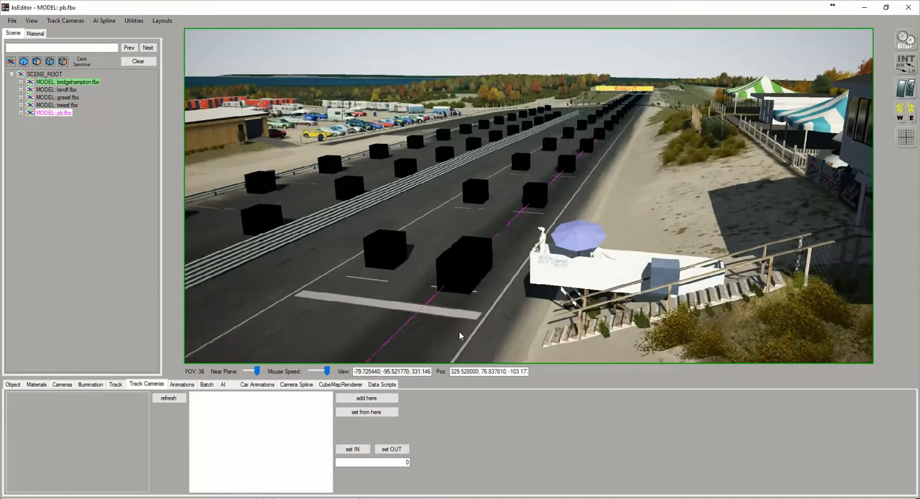
pyautogui.press('Right')
pyautogui.moveTo(459, 331)
pyautogui.mouseDown(button='right')
pyautogui.moveTo(429, 327)
pyautogui.moveTo(446, 328)
pyautogui.moveTo(444, 343)
pyautogui.moveTo(451, 332)
pyautogui.mouseUp(button='right')
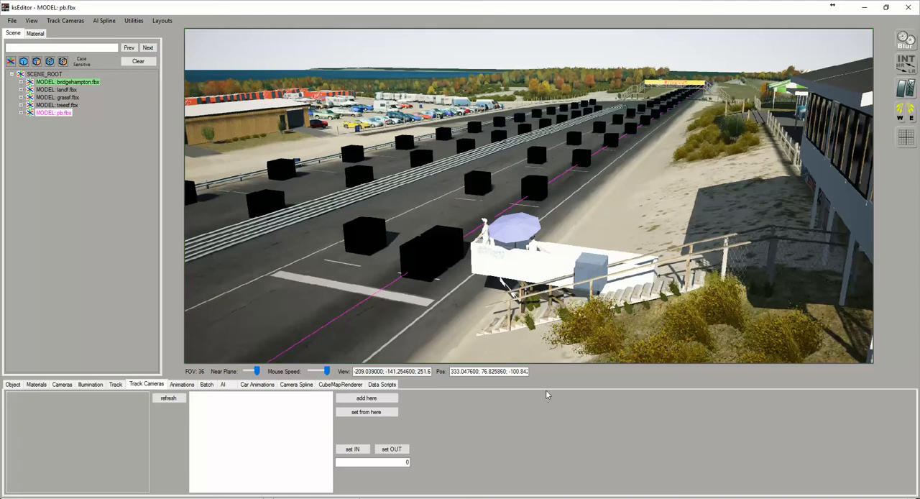
pyautogui.moveTo(634, 193); pyautogui.dragTo(610, 202)
pyautogui.moveTo(614, 193); pyautogui.dragTo(637, 186, button='right')
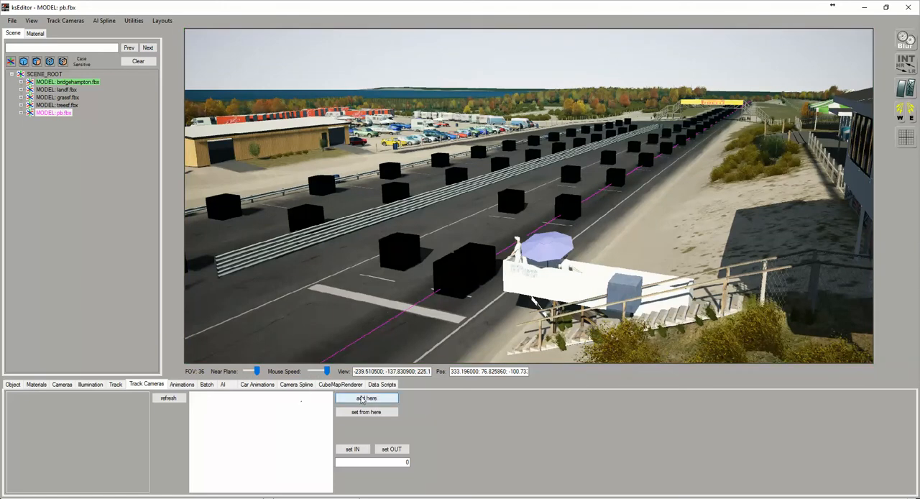
pyautogui.click(368, 401)
# Select the new track camera and name it s/f
pyautogui.click(26, 396)
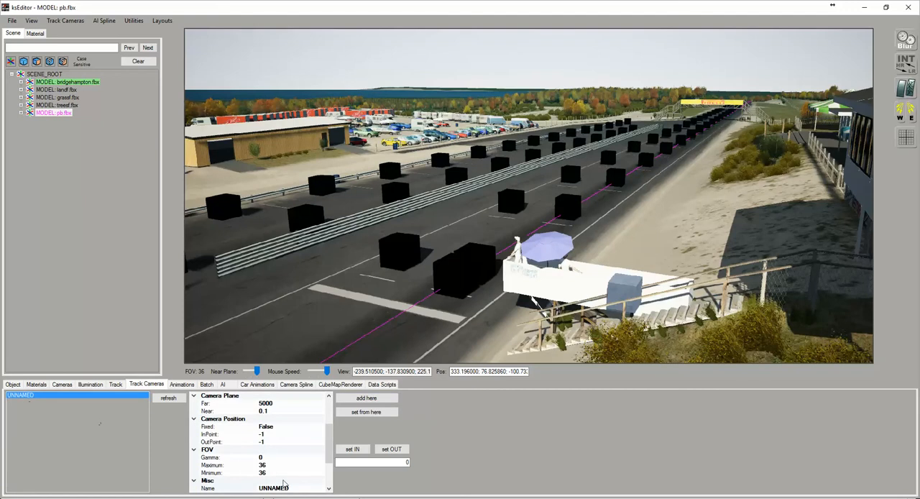
pyautogui.click(296, 488)
pyautogui.moveTo(295, 488); pyautogui.dragTo(253, 491)
pyautogui.write('s/f')
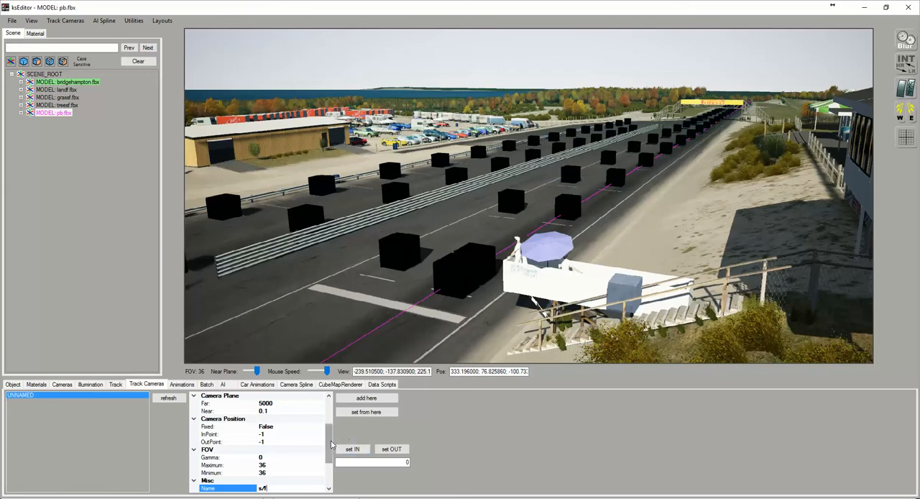
# Set the s/f camera's InPoint to 0
pyautogui.scroll(-3, 334, 467)
pyautogui.scroll(5, 335, 472)
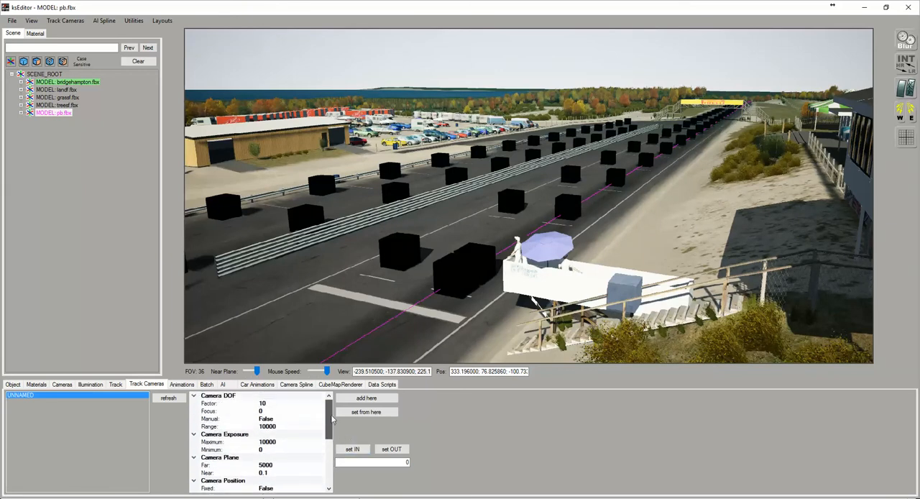
pyautogui.moveTo(332, 419); pyautogui.dragTo(331, 448)
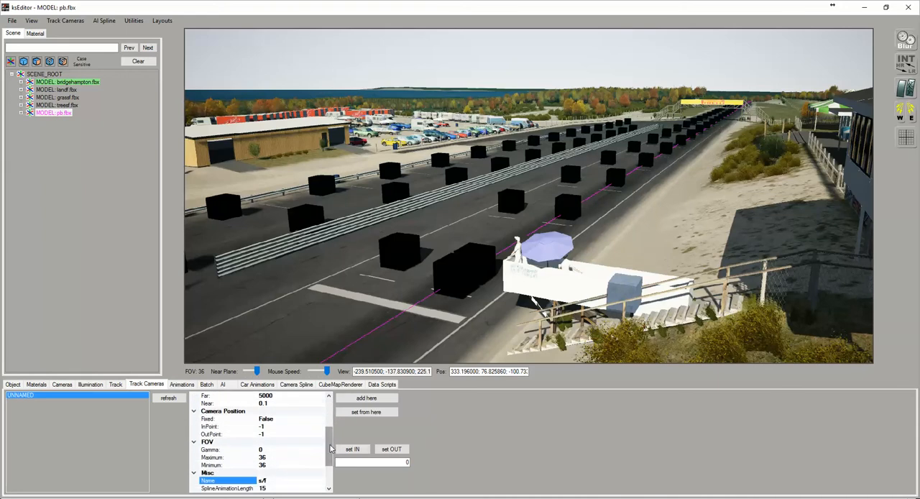
pyautogui.click(272, 427)
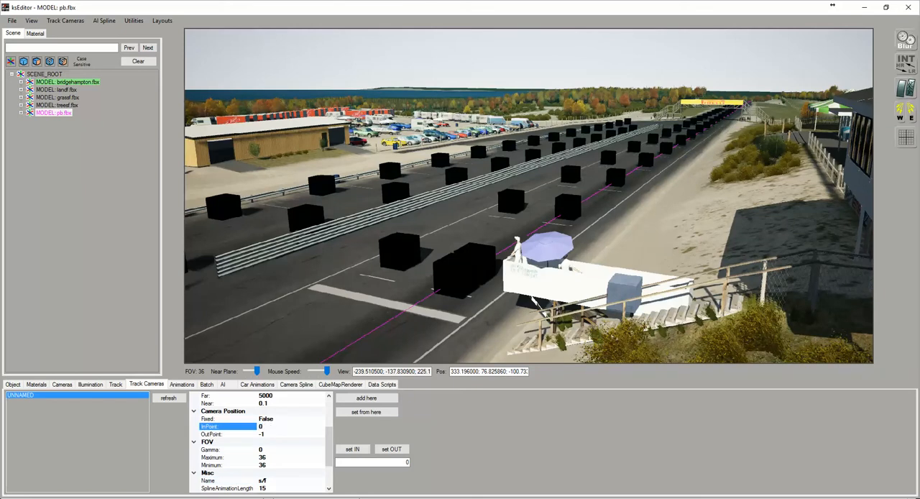
pyautogui.click(475, 291)
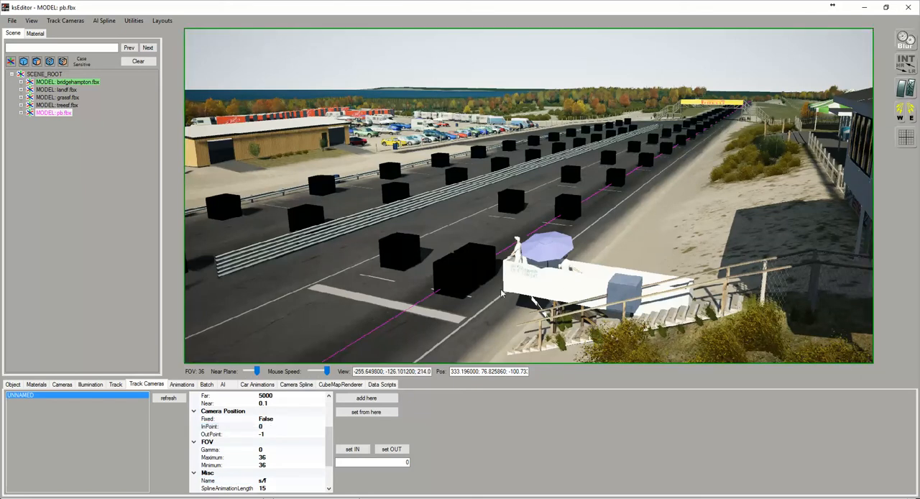
# Pick a point on the track down the straight at about spline 0.027 and set it as the s/f camera's OutPoint
pyautogui.moveTo(549, 332); pyautogui.dragTo(477, 272)
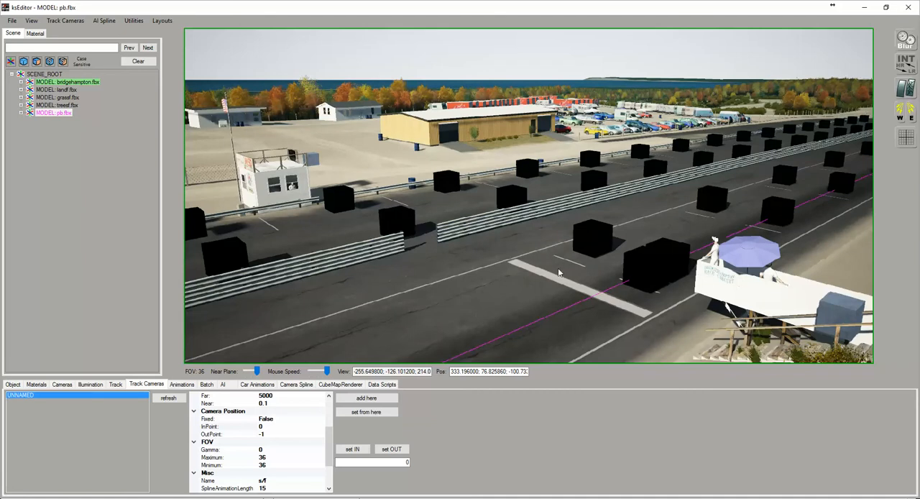
pyautogui.moveTo(601, 286); pyautogui.dragTo(629, 282, button='right')
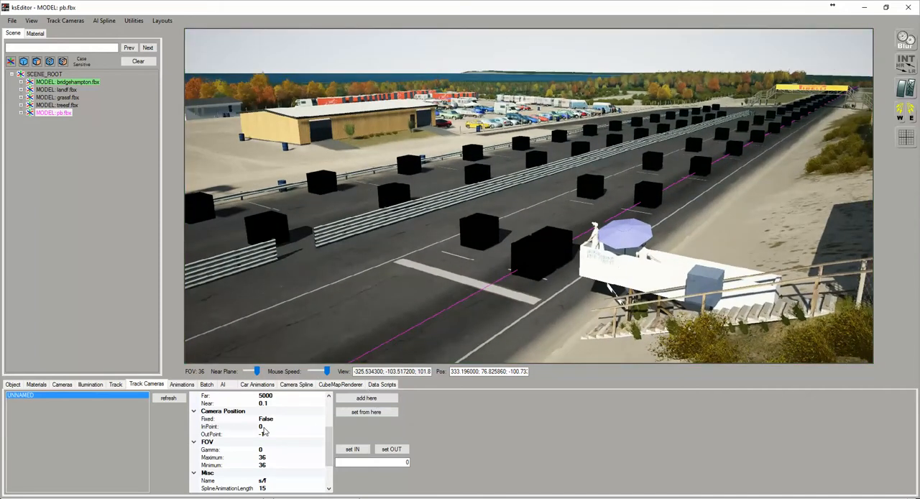
pyautogui.moveTo(667, 205); pyautogui.dragTo(504, 192, button='right')
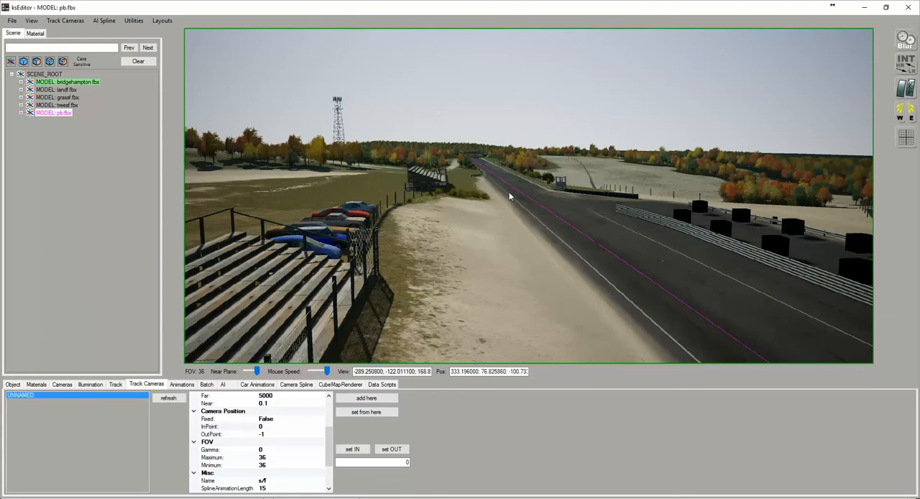
pyautogui.click(512, 190)
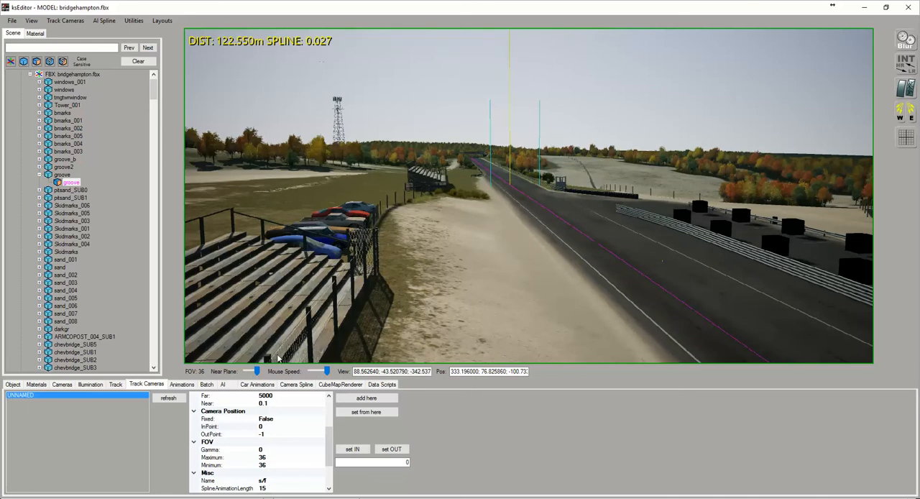
pyautogui.click(393, 450)
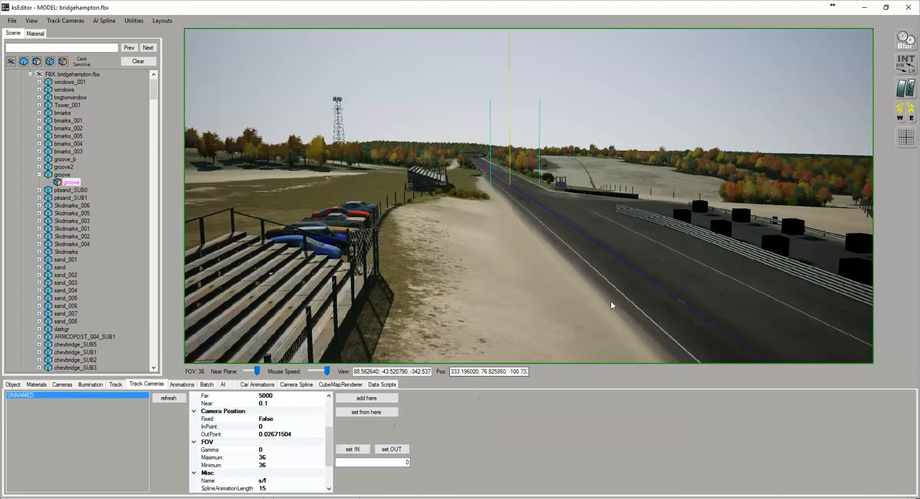
# Refresh the track camera list and reselect the s/f camera
pyautogui.moveTo(526, 263); pyautogui.dragTo(723, 286, button='right')
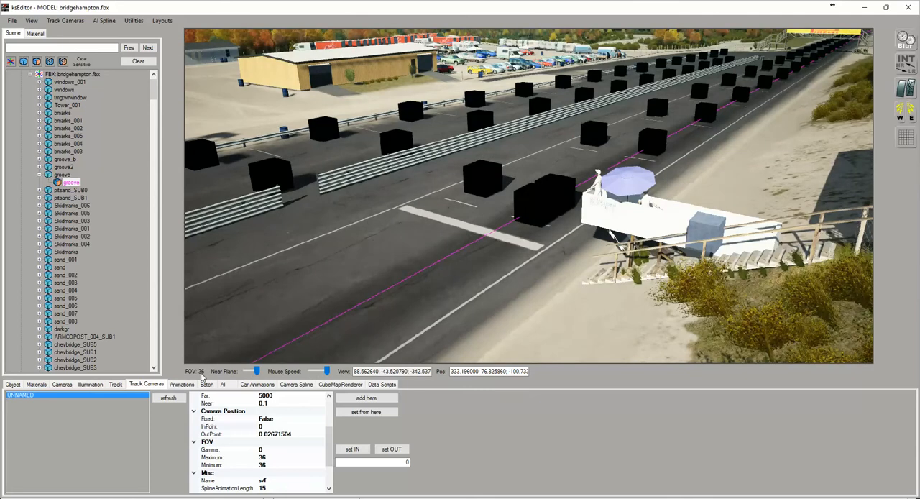
pyautogui.moveTo(425, 261); pyautogui.dragTo(392, 224, button='right')
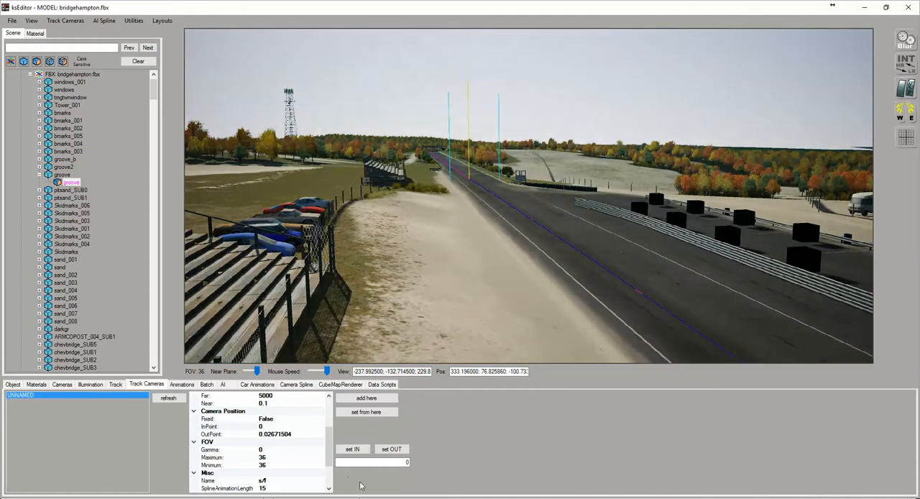
pyautogui.moveTo(330, 446); pyautogui.dragTo(331, 464)
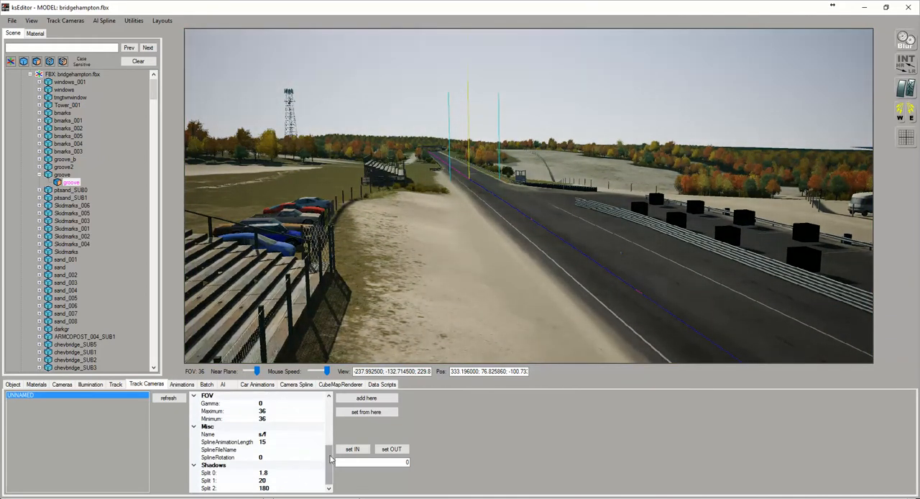
pyautogui.scroll(4, 317, 453)
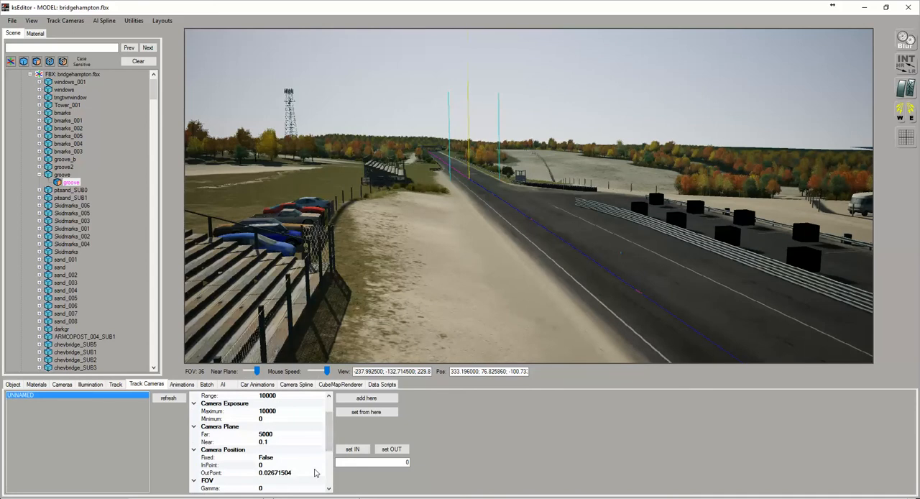
pyautogui.scroll(-3, 292, 474)
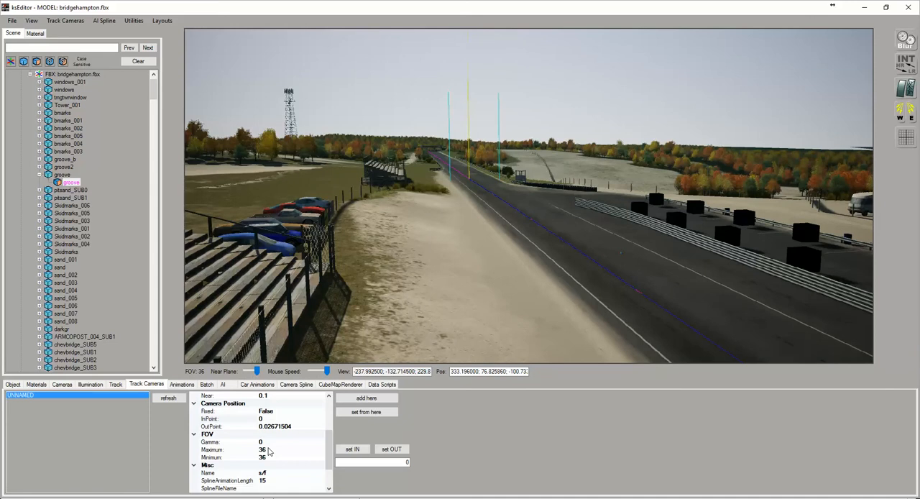
pyautogui.click(153, 401)
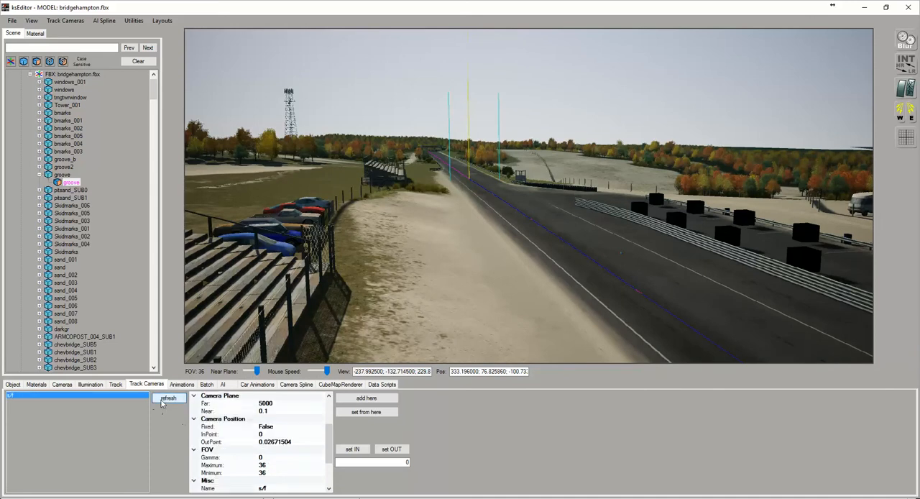
pyautogui.click(13, 396)
# Add a second track camera above the far end of the straight, facing back towards start/finish with an FOV of 21
pyautogui.moveTo(547, 269)
pyautogui.mouseDown(button='right')
pyautogui.moveTo(531, 257)
pyautogui.moveTo(534, 276)
pyautogui.moveTo(524, 246)
pyautogui.moveTo(527, 260)
pyautogui.moveTo(511, 250)
pyautogui.moveTo(529, 270)
pyautogui.moveTo(612, 285)
pyautogui.moveTo(461, 263)
pyautogui.moveTo(623, 253)
pyautogui.moveTo(581, 250)
pyautogui.moveTo(541, 276)
pyautogui.mouseUp(button='right')
pyautogui.press('Up')
pyautogui.press('Up')
pyautogui.press('Up')
pyautogui.press('Up')
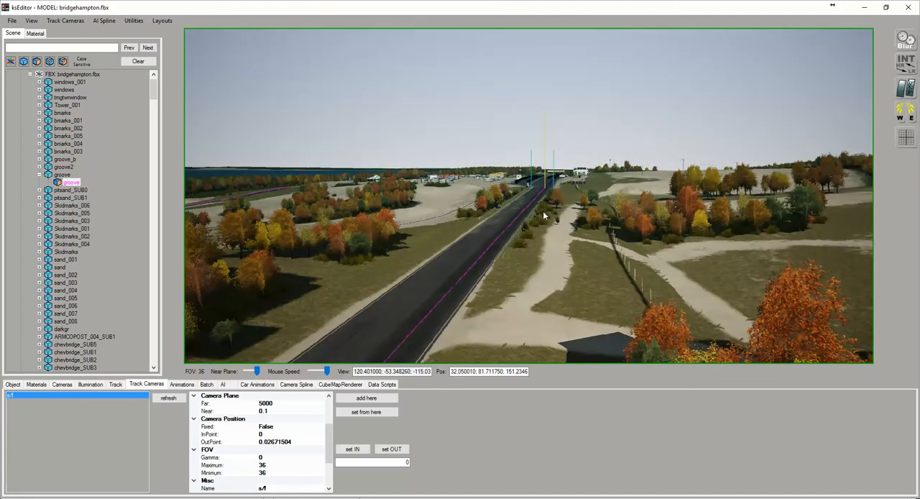
pyautogui.scroll(8, 545, 212)
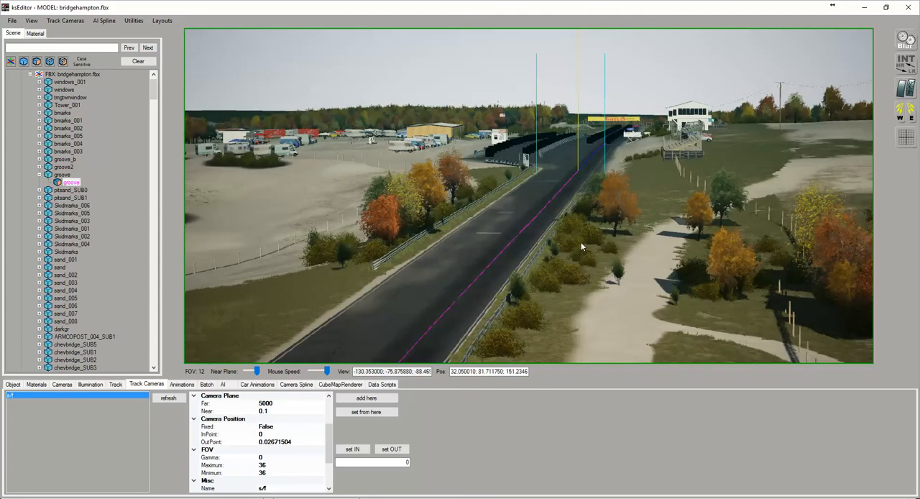
pyautogui.scroll(3, 579, 242)
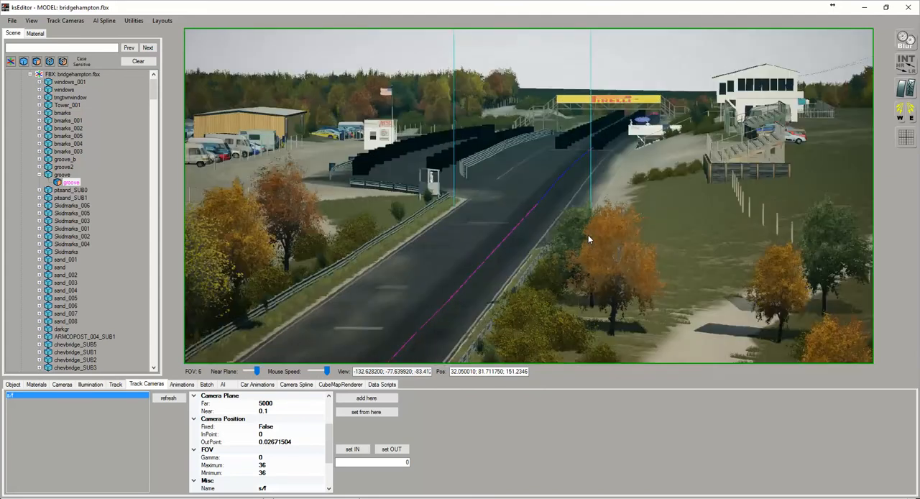
pyautogui.scroll(-10, 586, 237)
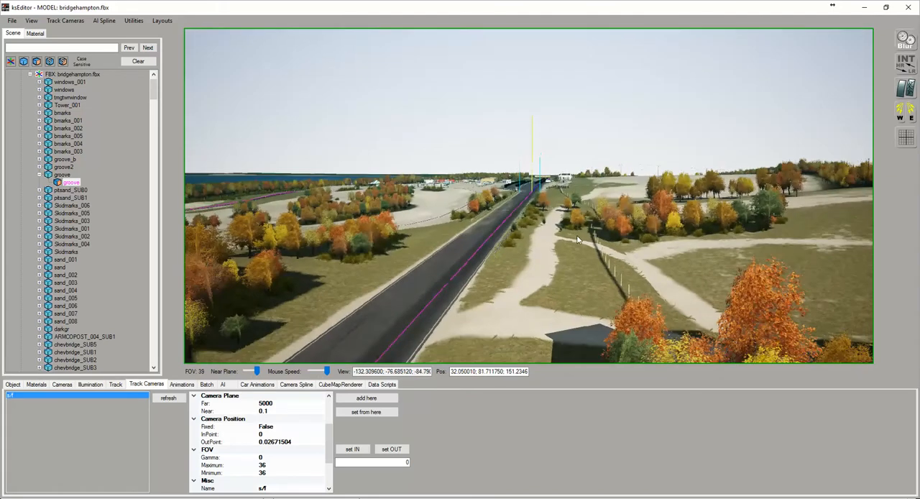
pyautogui.scroll(10, 577, 240)
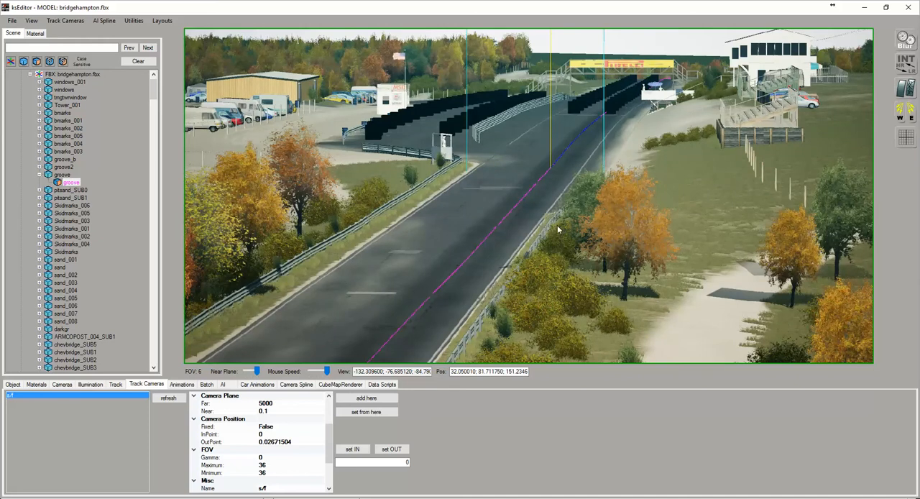
pyautogui.scroll(-5, 569, 246)
pyautogui.moveTo(570, 246); pyautogui.dragTo(189, 251, button='right')
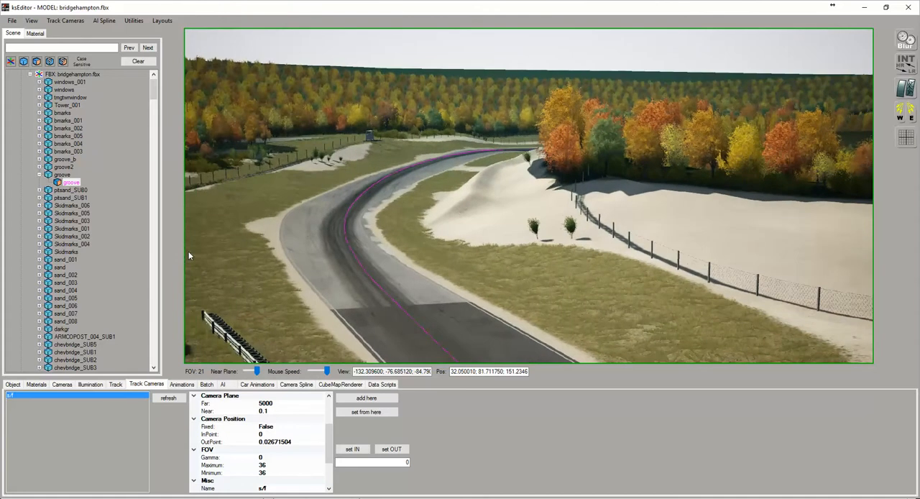
pyautogui.moveTo(441, 239); pyautogui.dragTo(804, 254, button='right')
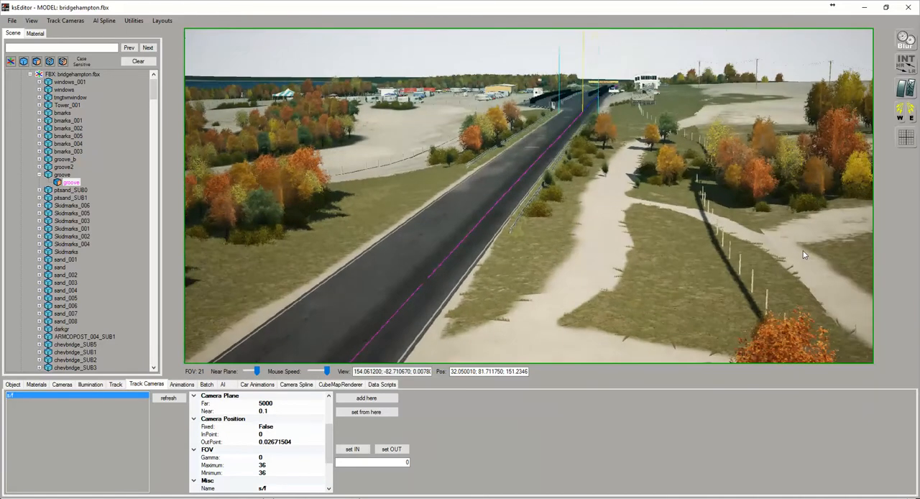
pyautogui.click(360, 400)
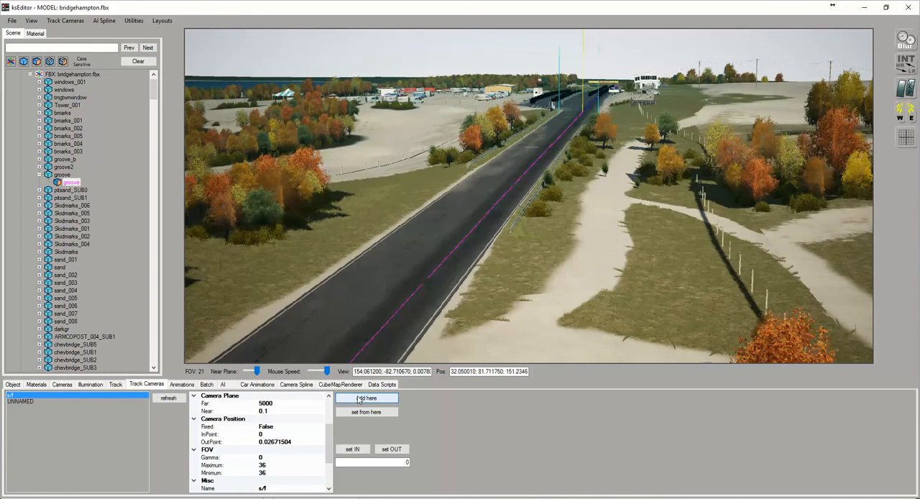
# Select the new unnamed track camera and name it cam2
pyautogui.click(25, 401)
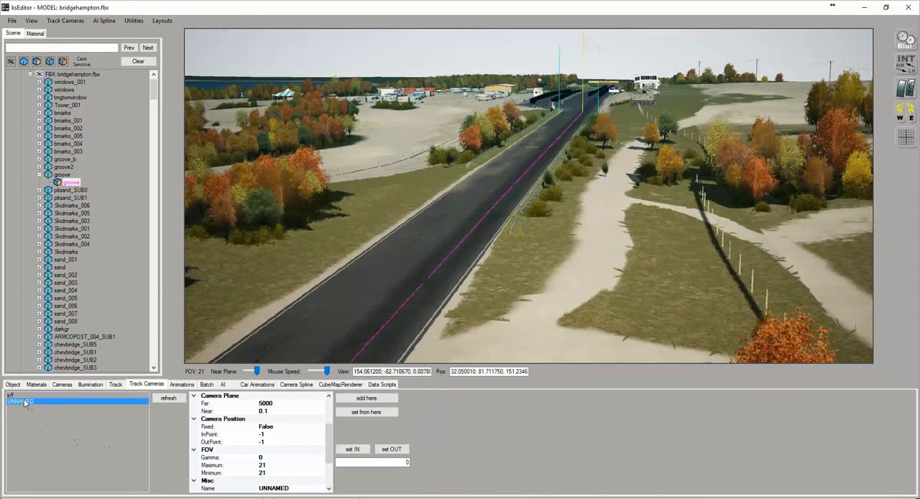
pyautogui.click(291, 488)
pyautogui.write('cam2')
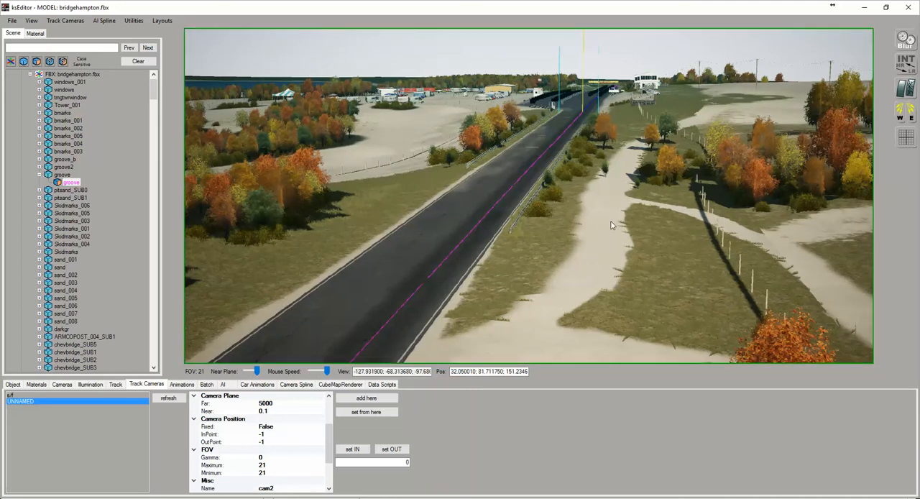
# Frame the distant end of the straight from cam2's position and set its minimum FOV to 6
pyautogui.scroll(2, 611, 221)
pyautogui.moveTo(609, 223); pyautogui.dragTo(543, 216)
pyautogui.scroll(4, 591, 235)
pyautogui.scroll(-4, 541, 213)
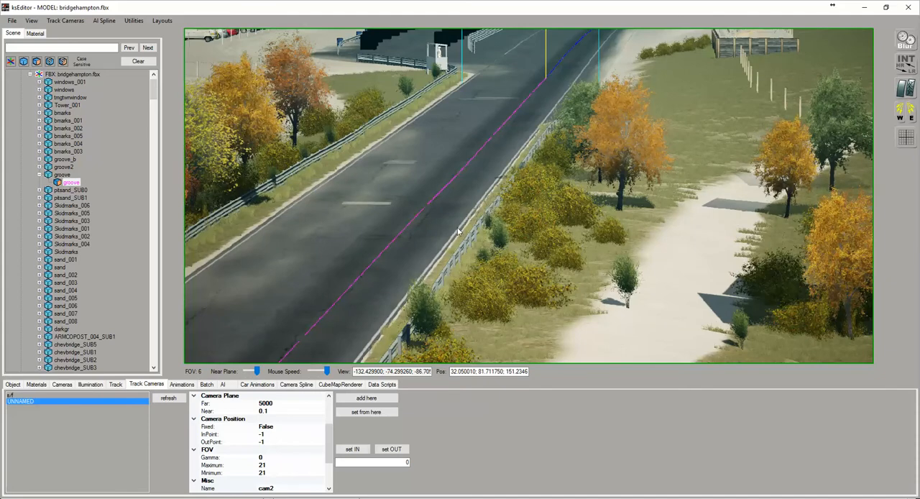
pyautogui.moveTo(520, 170); pyautogui.dragTo(440, 223)
pyautogui.moveTo(560, 183); pyautogui.dragTo(659, 120)
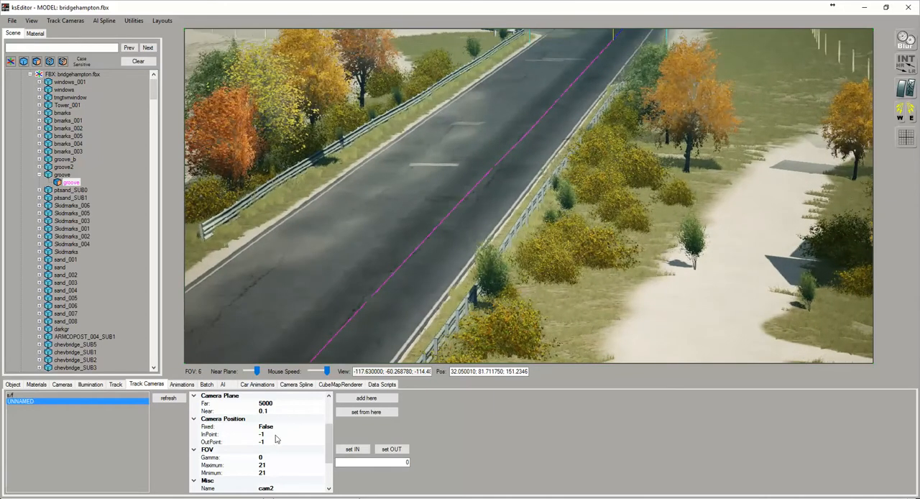
pyautogui.click(268, 473)
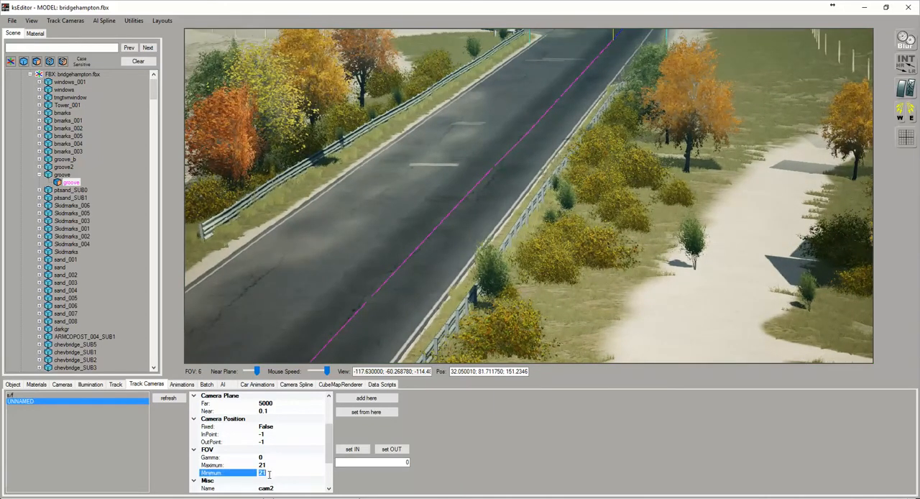
# Check the framing of the nearby footbridge and set cam2's maximum FOV to 15
pyautogui.moveTo(519, 215); pyautogui.dragTo(528, 197)
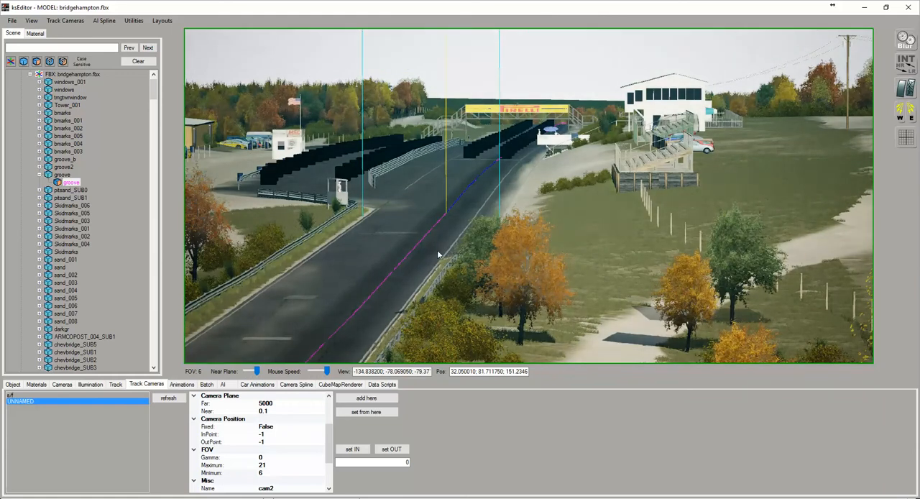
pyautogui.scroll(-3, 422, 247)
pyautogui.moveTo(501, 223); pyautogui.dragTo(336, 186)
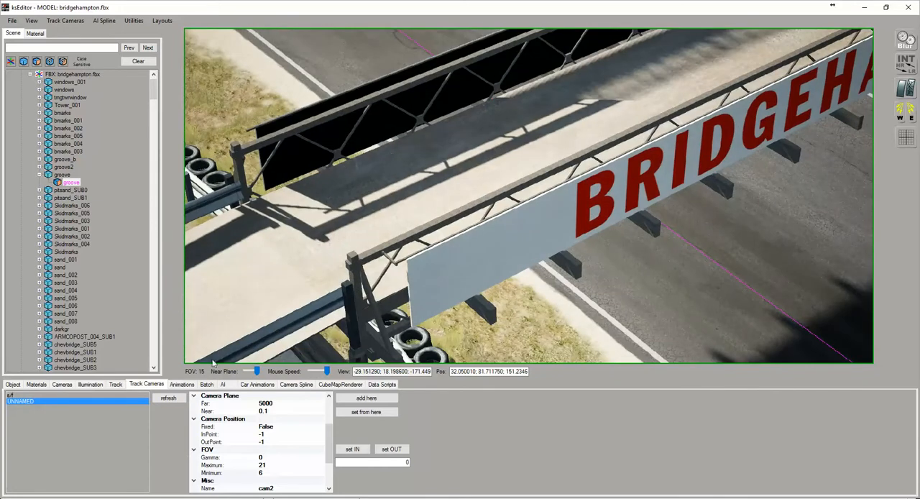
pyautogui.click(266, 464)
pyautogui.write('1')
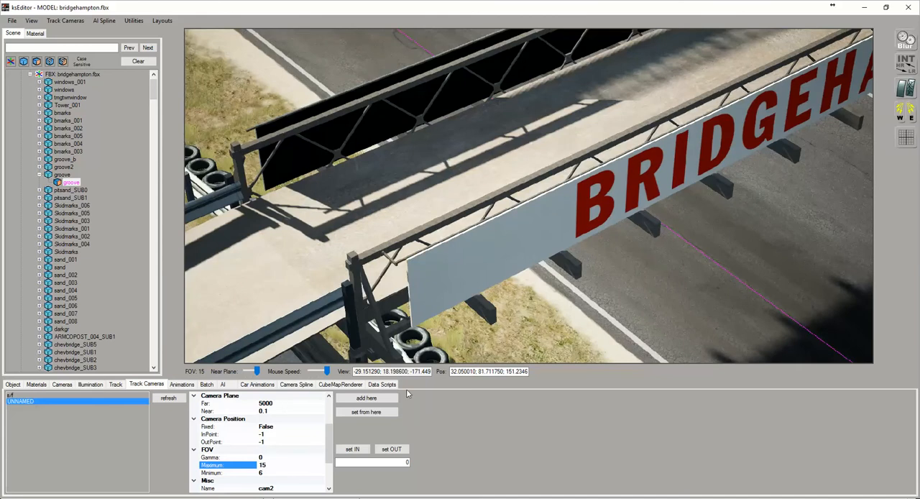
# Set cam2's InPoint to the point already marked on the straight, at spline 0.02671504
pyautogui.moveTo(567, 222); pyautogui.dragTo(861, 184)
pyautogui.moveTo(528, 257); pyautogui.dragTo(695, 186)
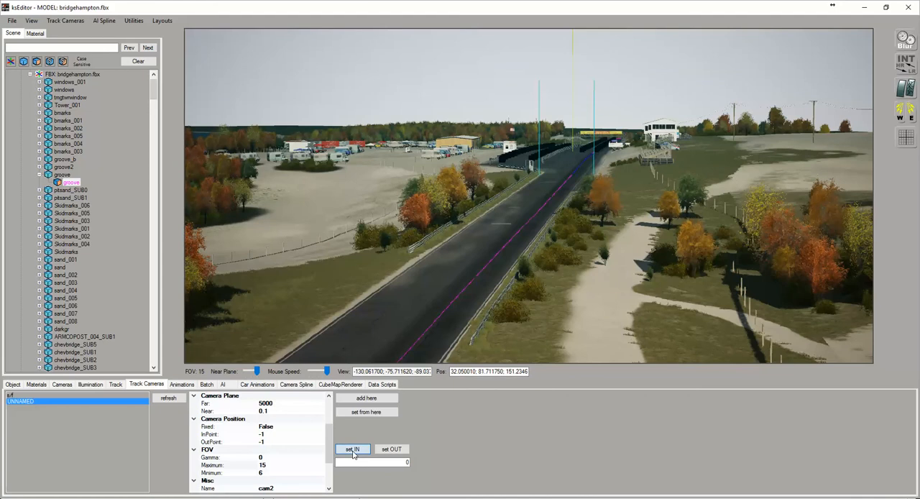
pyautogui.click(352, 450)
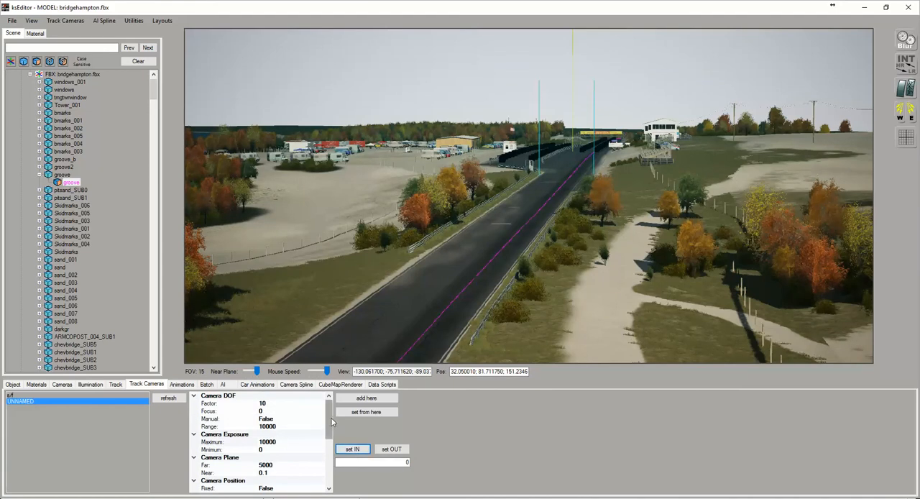
pyautogui.scroll(-3, 309, 432)
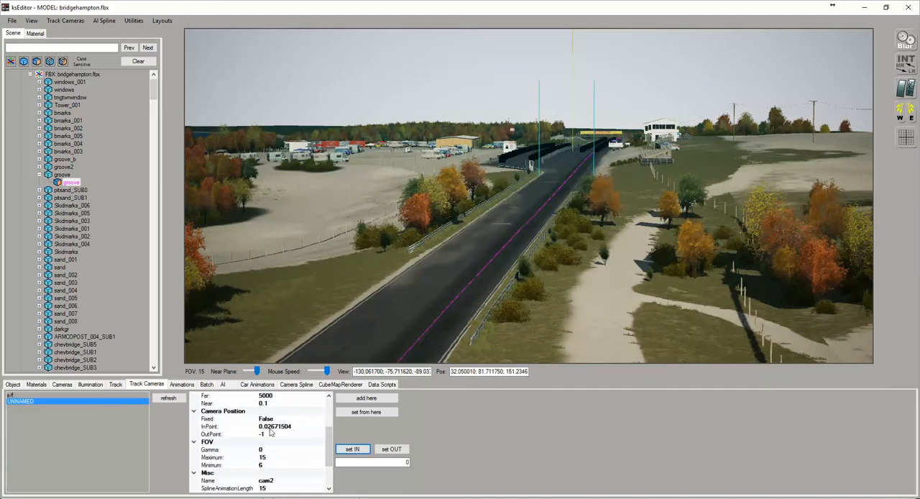
# Pick a point at the far end of the bend at spline 0.140 as cam2's OutPoint and refresh the camera list
pyautogui.moveTo(632, 196); pyautogui.dragTo(459, 221, button='right')
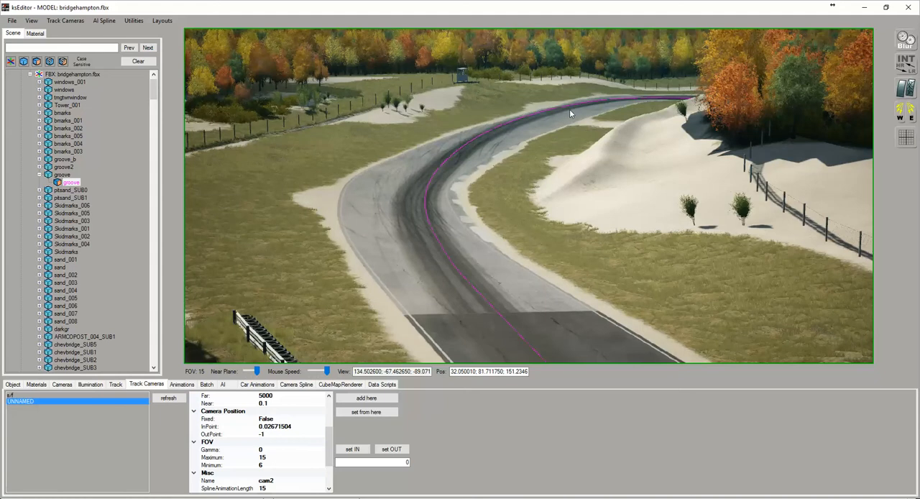
pyautogui.click(587, 105)
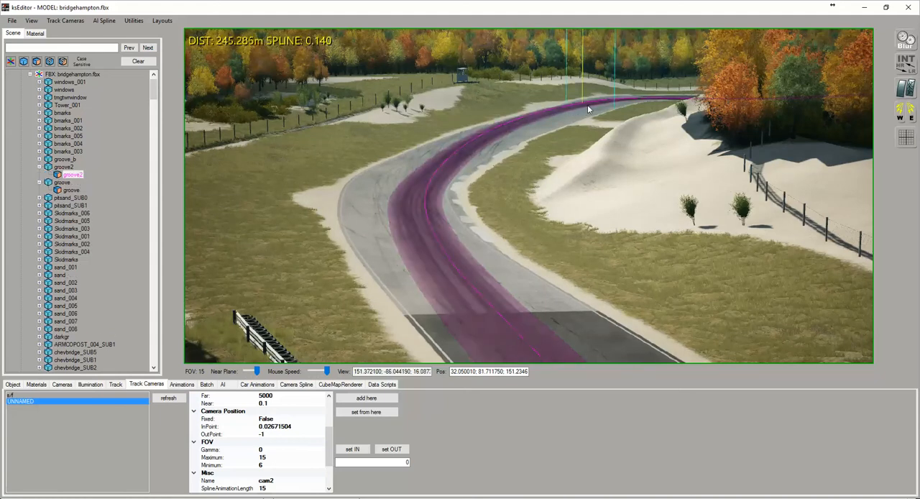
pyautogui.click(387, 447)
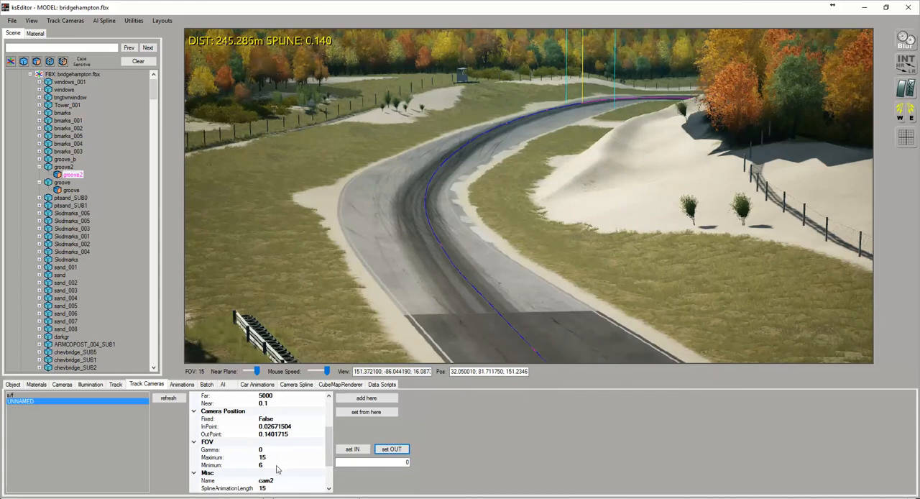
pyautogui.click(171, 400)
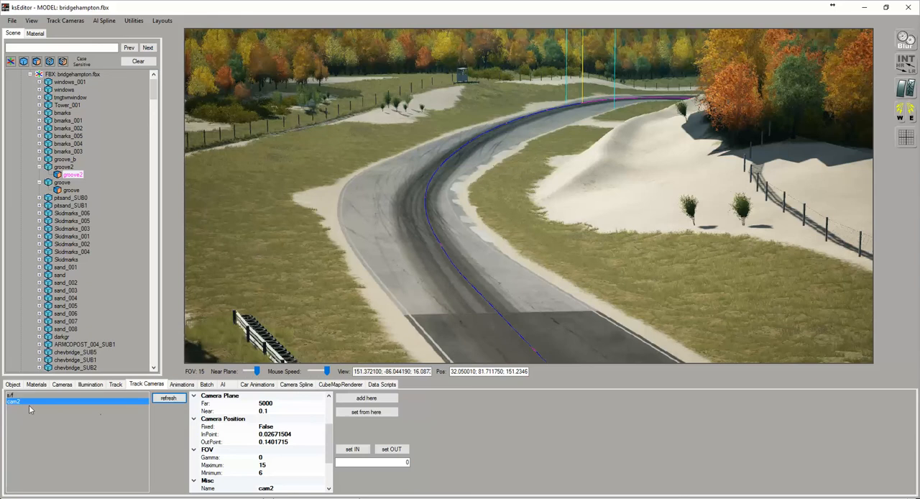
# Add a third track camera on the sandy outside of the next corner, facing the approaching track with an FOV of 9
pyautogui.moveTo(452, 246); pyautogui.dragTo(461, 168, button='right')
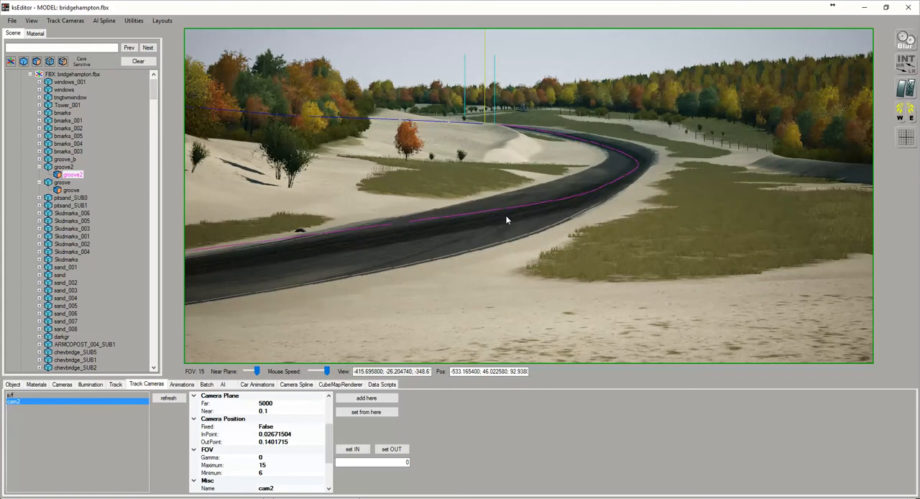
pyautogui.scroll(-6, 506, 216)
pyautogui.moveTo(506, 216)
pyautogui.mouseDown(button='right')
pyautogui.moveTo(520, 222)
pyautogui.moveTo(491, 264)
pyautogui.moveTo(493, 224)
pyautogui.mouseUp(button='right')
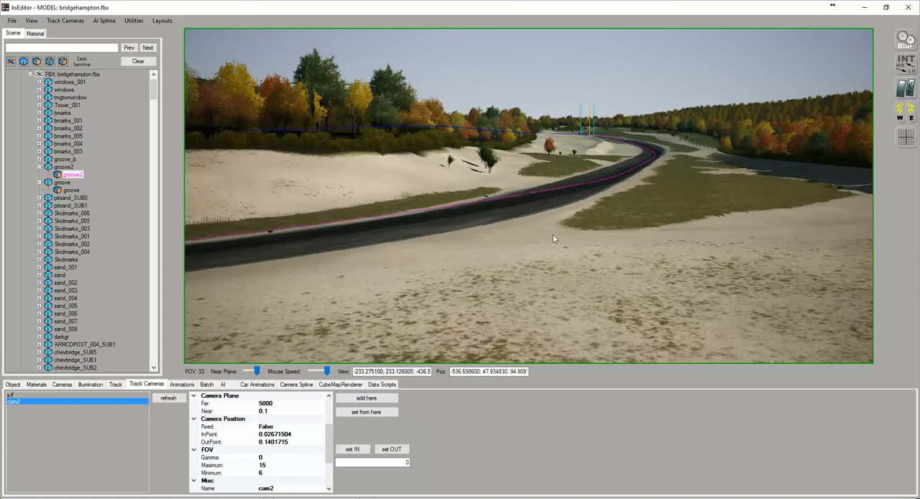
pyautogui.scroll(5, 560, 233)
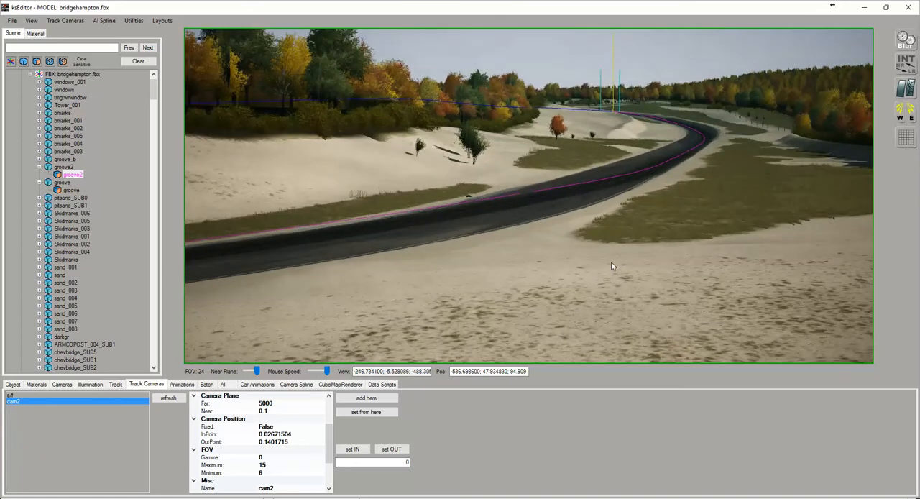
pyautogui.moveTo(560, 235); pyautogui.dragTo(611, 262, button='right')
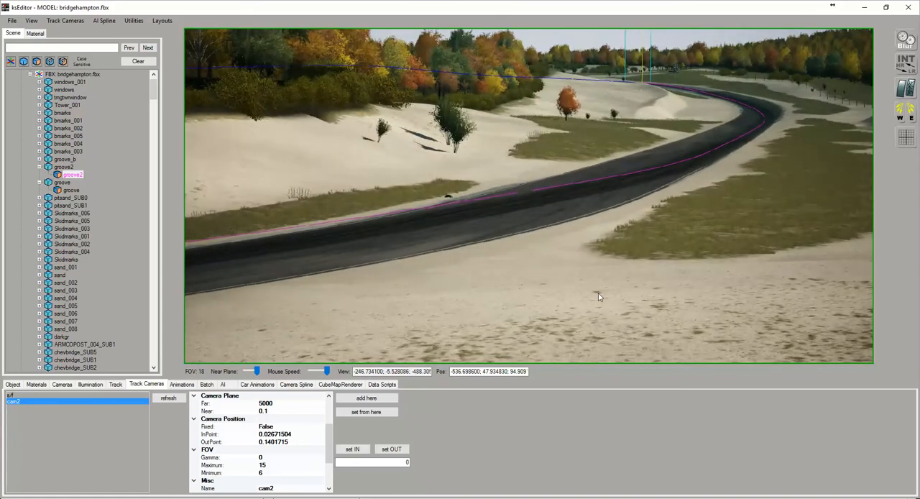
pyautogui.moveTo(599, 296); pyautogui.dragTo(624, 283, button='right')
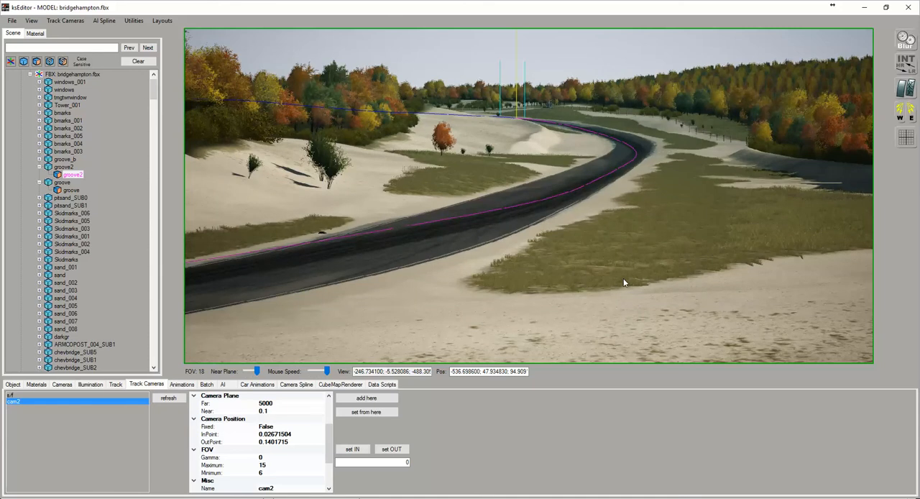
pyautogui.moveTo(684, 264); pyautogui.dragTo(593, 260, button='right')
pyautogui.scroll(3, 653, 263)
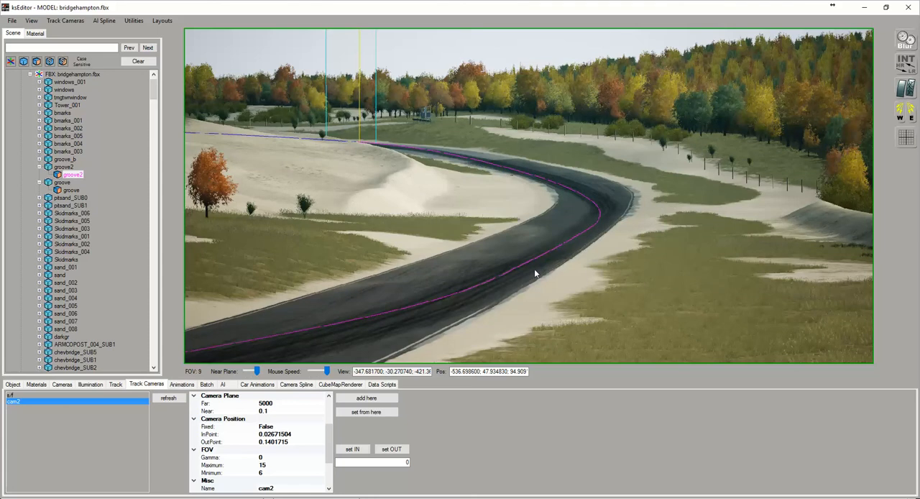
pyautogui.moveTo(525, 291); pyautogui.dragTo(322, 325, button='right')
pyautogui.moveTo(650, 264); pyautogui.dragTo(513, 233, button='right')
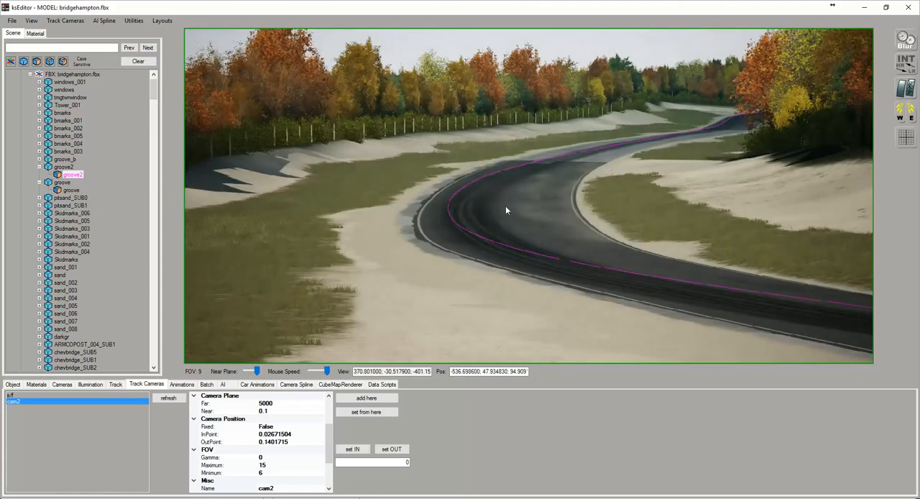
pyautogui.moveTo(706, 257); pyautogui.dragTo(464, 366, button='right')
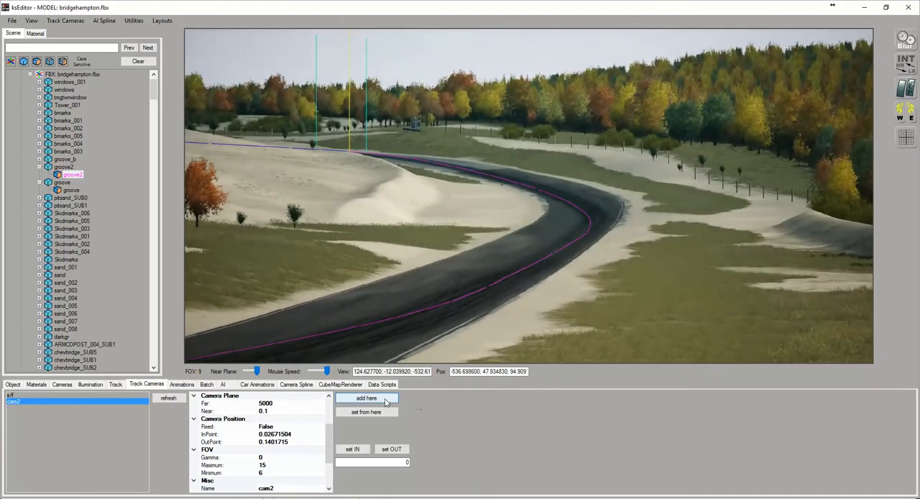
pyautogui.click(366, 398)
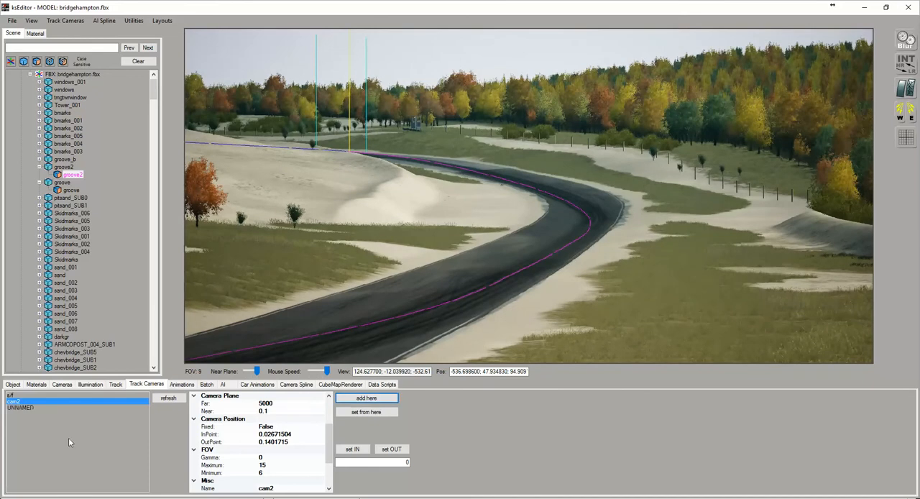
# Select the newly added unnamed camera and name it cam3
pyautogui.click(25, 406)
pyautogui.click(289, 488)
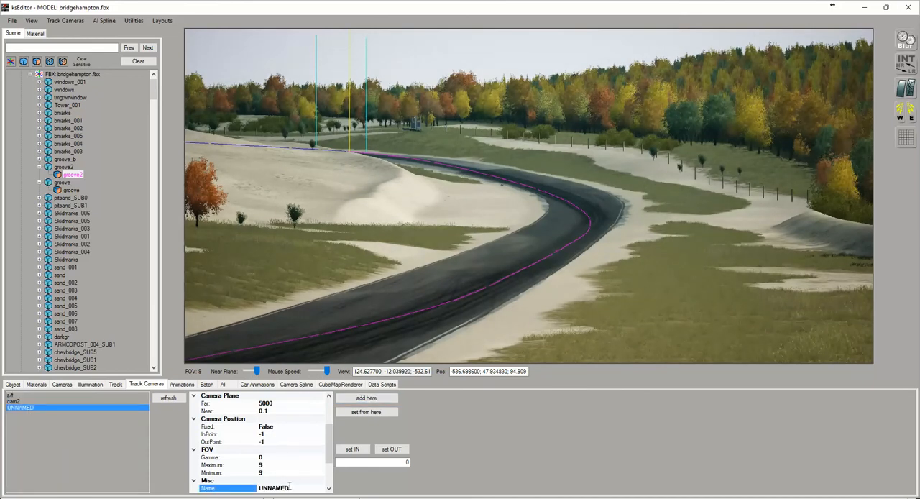
pyautogui.press('BackSpace')
pyautogui.press('BackSpace')
pyautogui.press('BackSpace')
pyautogui.press('BackSpace')
pyautogui.press('BackSpace')
# Set cam3's minimum FOV to 6 after framing the far bend of its approaching track
pyautogui.scroll(3, 406, 231)
pyautogui.scroll(1, 407, 230)
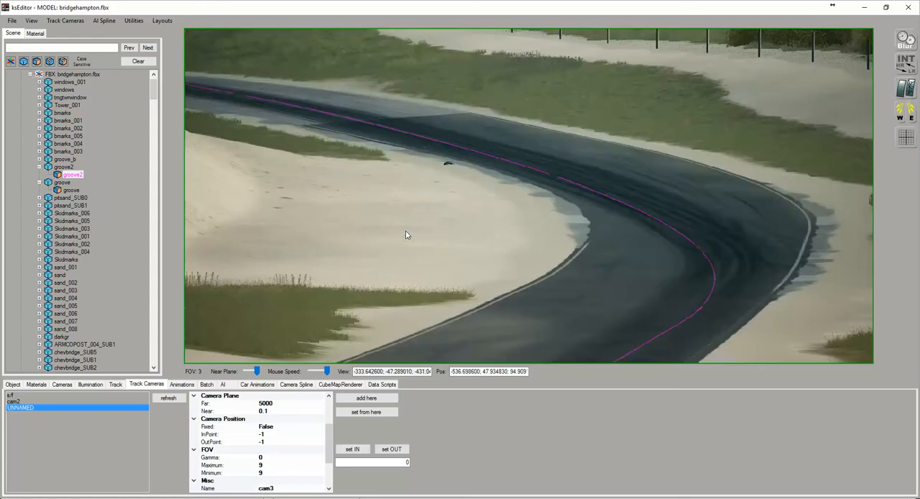
pyautogui.moveTo(450, 229); pyautogui.dragTo(407, 221)
pyautogui.scroll(-1, 406, 221)
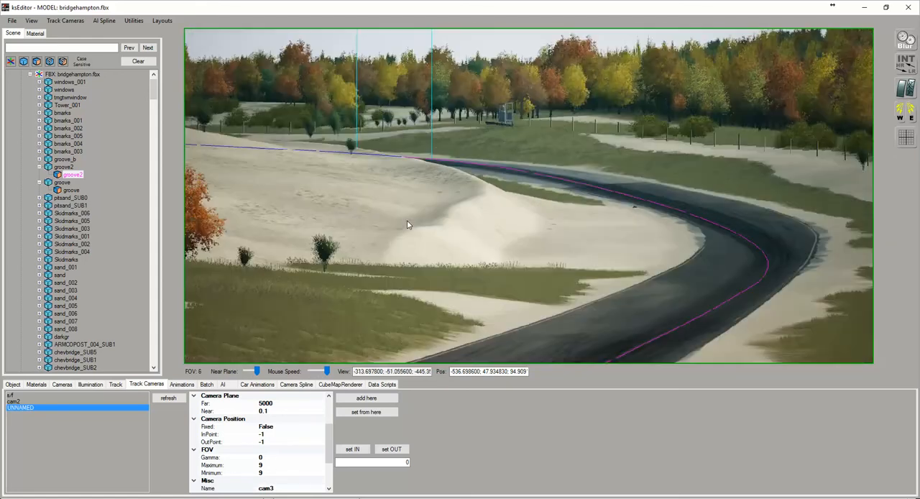
pyautogui.click(267, 472)
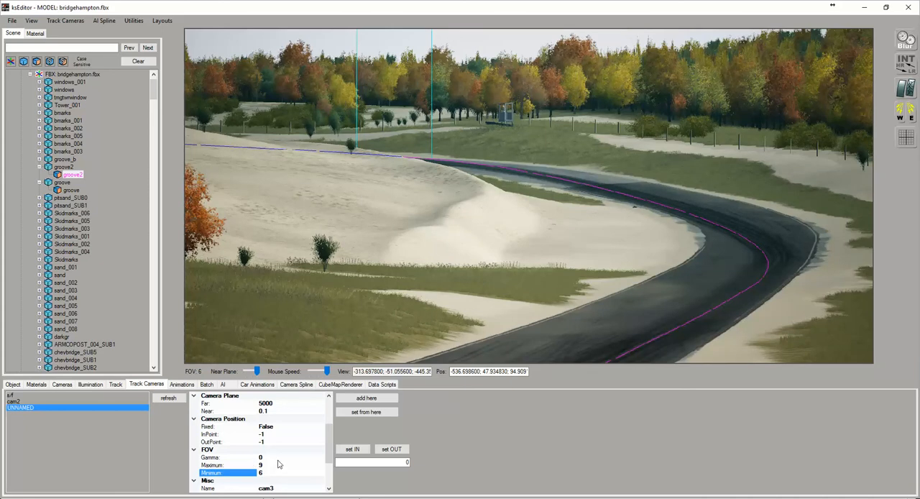
# Frame the nearest stretch of track from cam3's position and set its maximum FOV to 12
pyautogui.scroll(-9, 436, 218)
pyautogui.scroll(6, 435, 216)
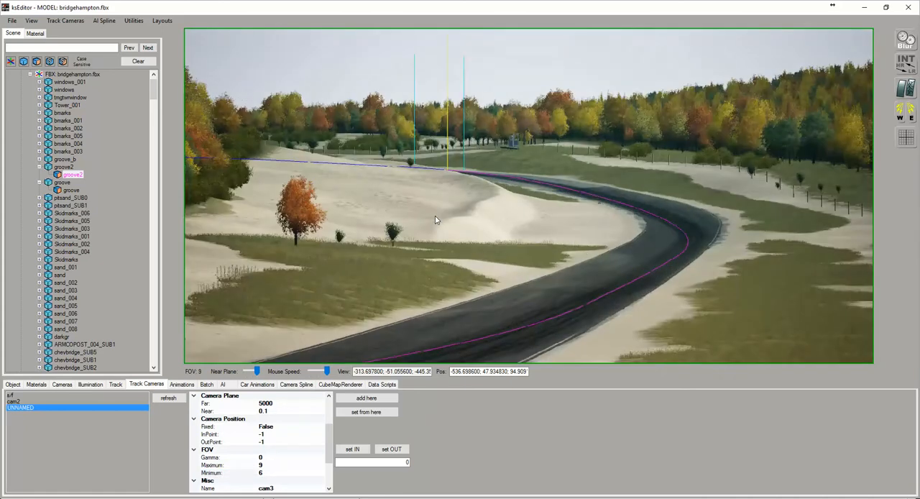
pyautogui.moveTo(585, 261); pyautogui.dragTo(431, 297, button='right')
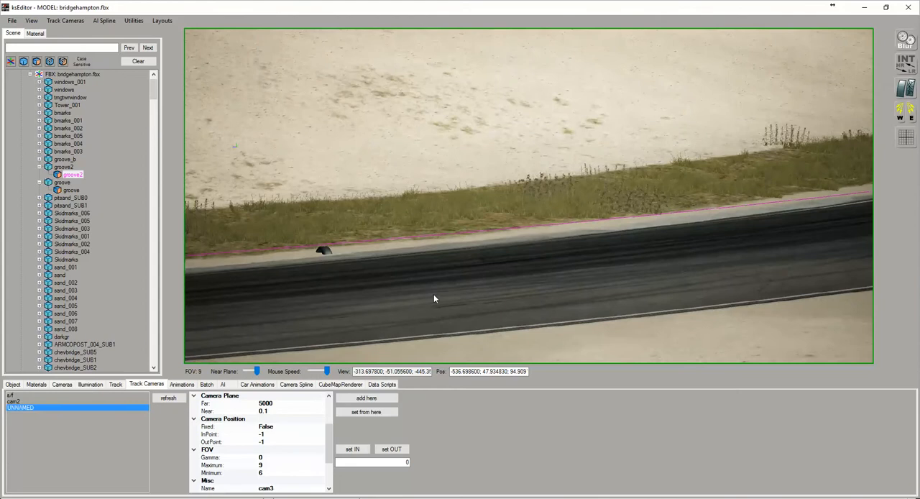
pyautogui.scroll(-6, 434, 298)
pyautogui.scroll(3, 466, 290)
pyautogui.moveTo(467, 290); pyautogui.dragTo(240, 267, button='right')
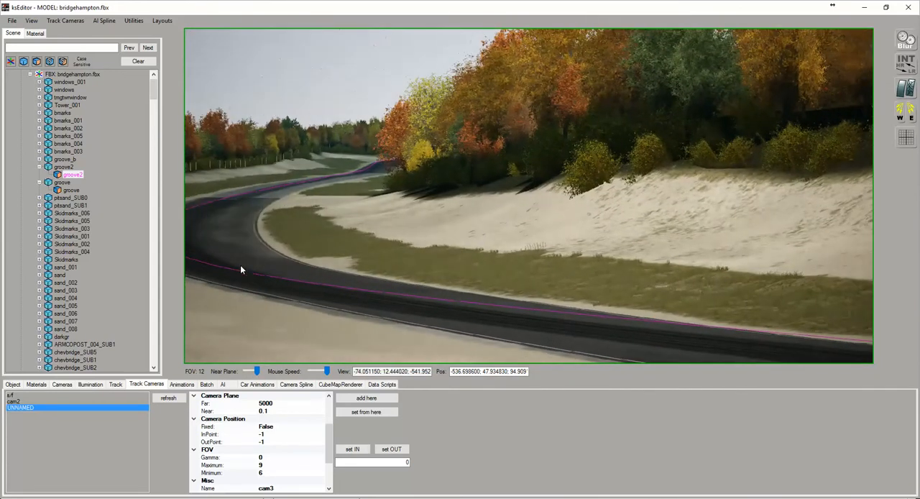
pyautogui.click(264, 465)
# Set cam3's InPoint to the already marked point, pick its OutPoint beyond the corner at spline 0.274, and refresh the camera list
pyautogui.moveTo(399, 285); pyautogui.dragTo(725, 279, button='right')
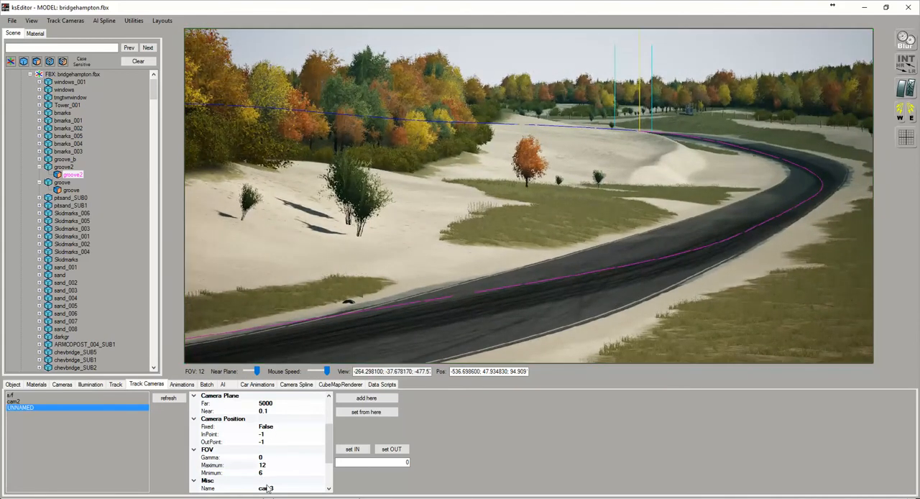
pyautogui.click(352, 449)
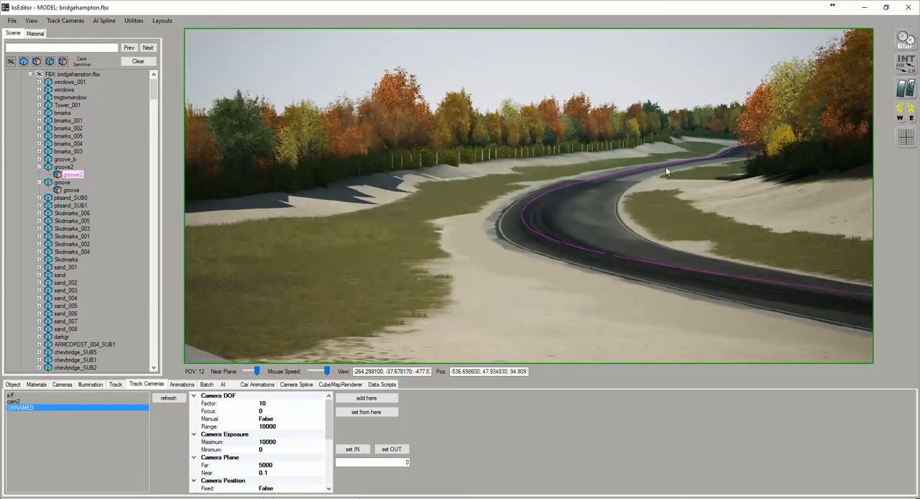
pyautogui.click(666, 167)
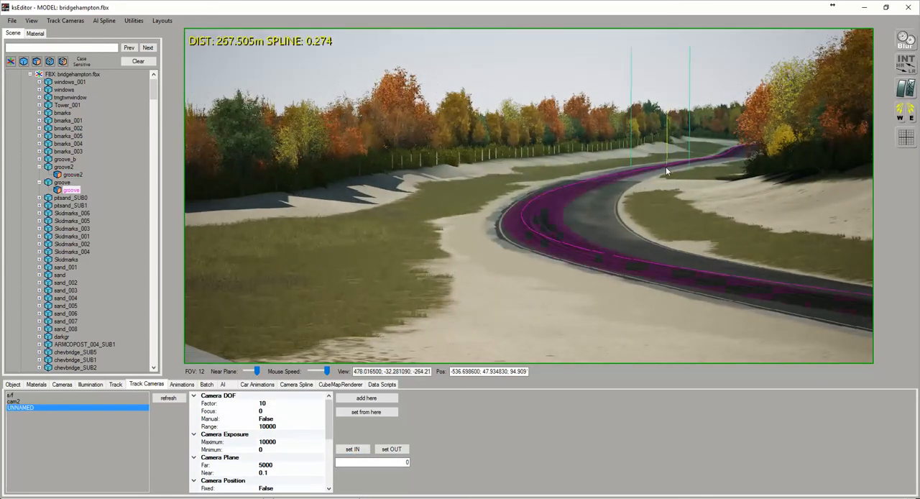
pyautogui.click(392, 450)
pyautogui.click(168, 399)
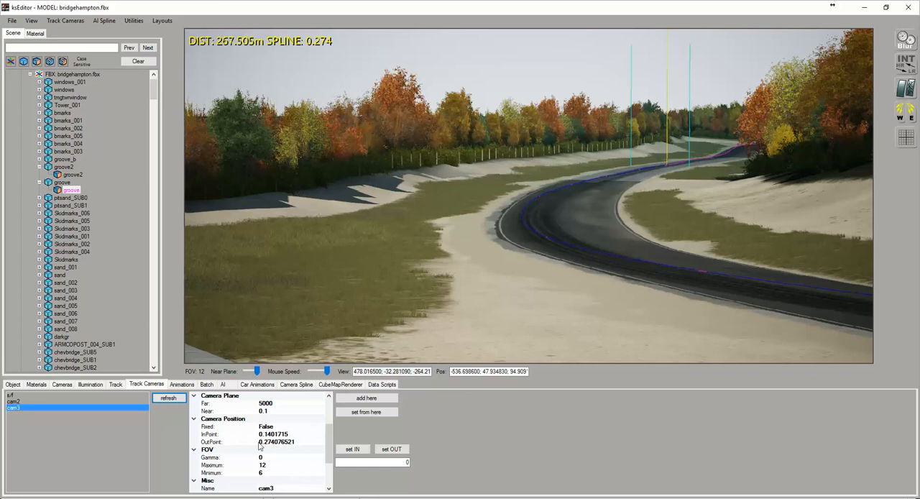
# Add a fourth track camera on the outside of the next bend, facing the approaching track with an FOV of 6
pyautogui.moveTo(573, 263); pyautogui.dragTo(791, 268, button='right')
pyautogui.press('w')
pyautogui.press('w')
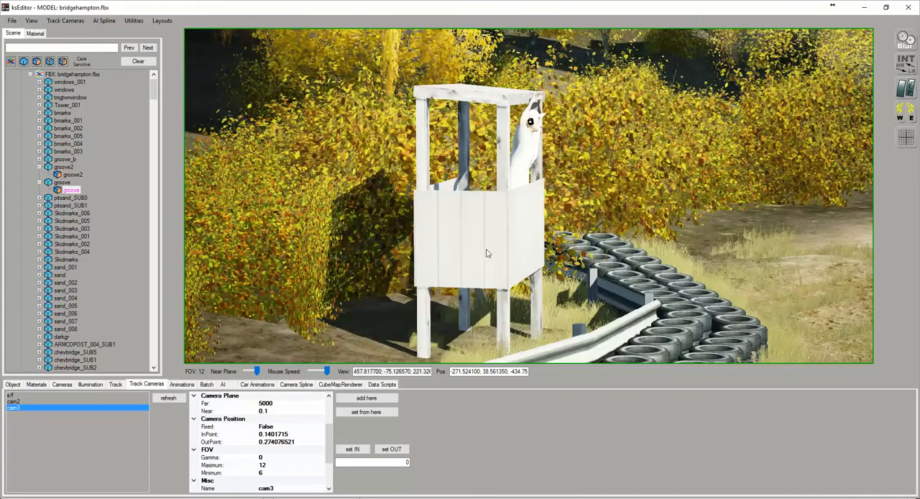
pyautogui.scroll(-3, 518, 207)
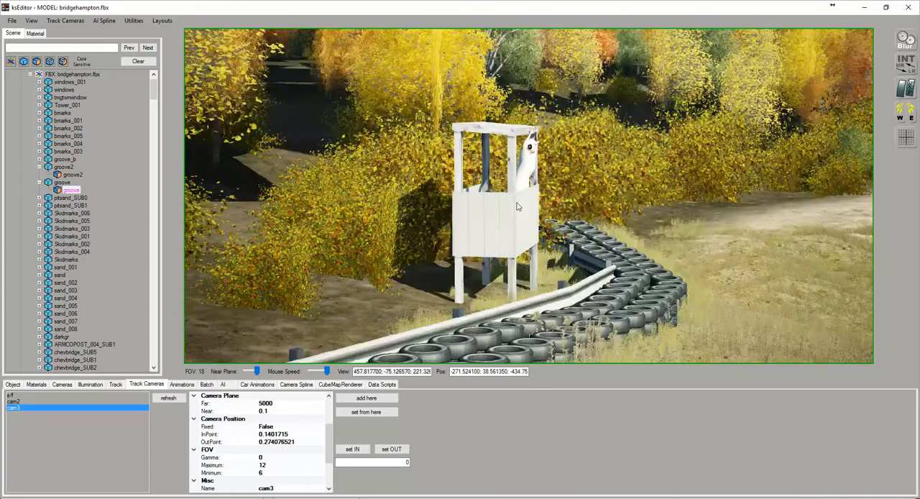
pyautogui.press('w')
pyautogui.moveTo(433, 208); pyautogui.dragTo(554, 249, button='right')
pyautogui.press('w')
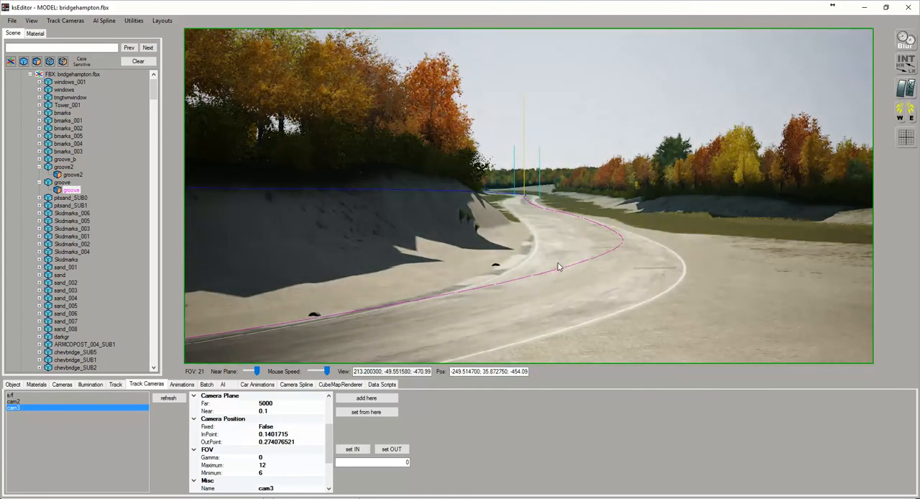
pyautogui.scroll(10, 546, 281)
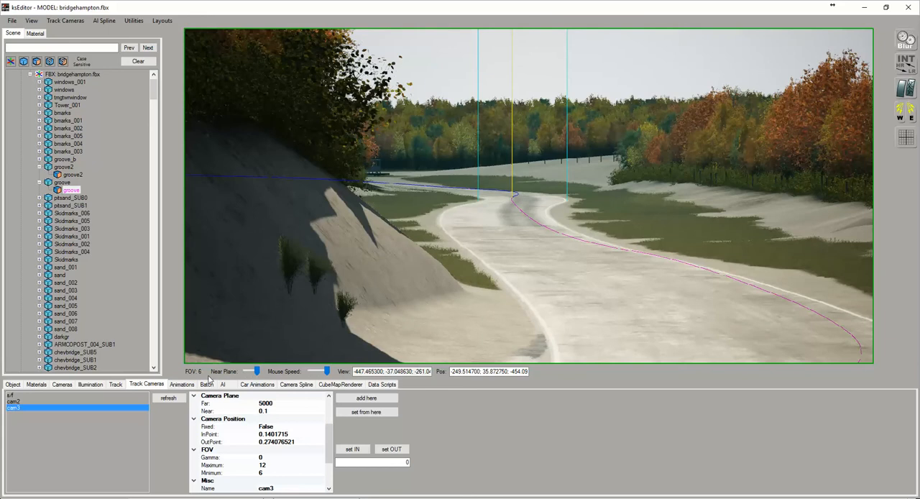
pyautogui.click(366, 397)
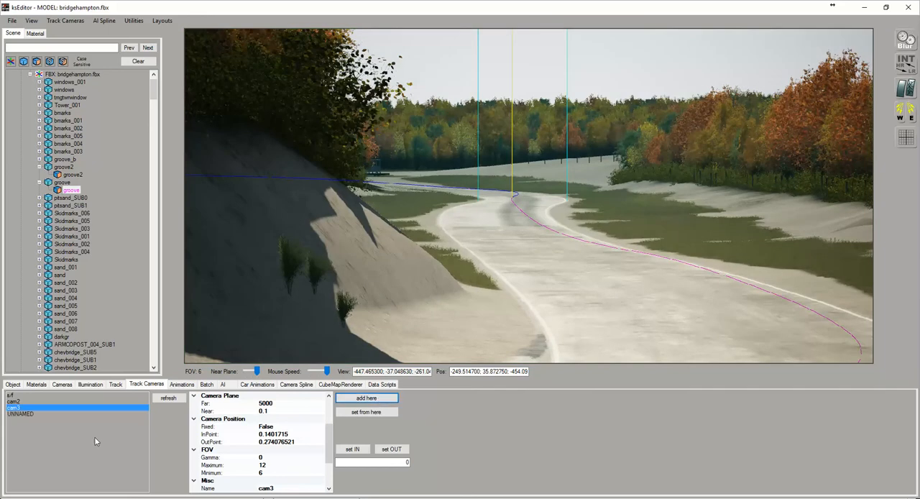
# Select the newly added unnamed camera, name it cam4 and set its maximum FOV to 15
pyautogui.click(22, 414)
pyautogui.click(297, 488)
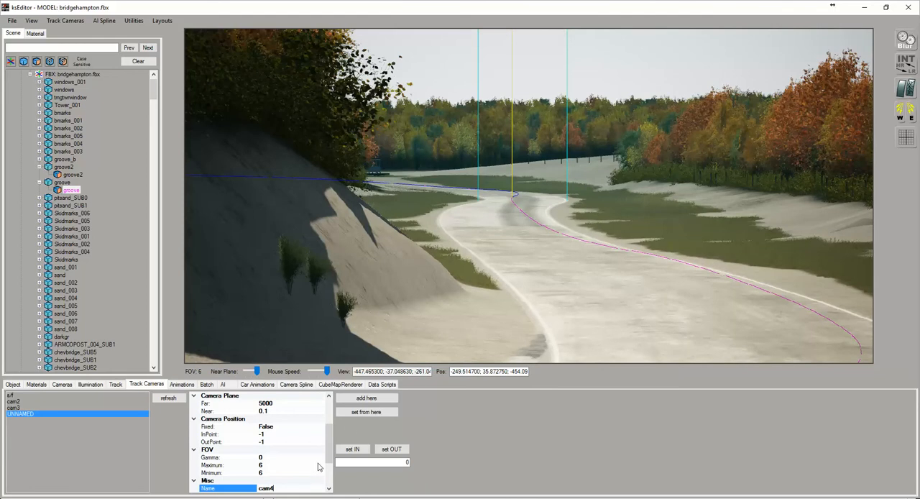
pyautogui.write('cam4')
pyautogui.press('Return')
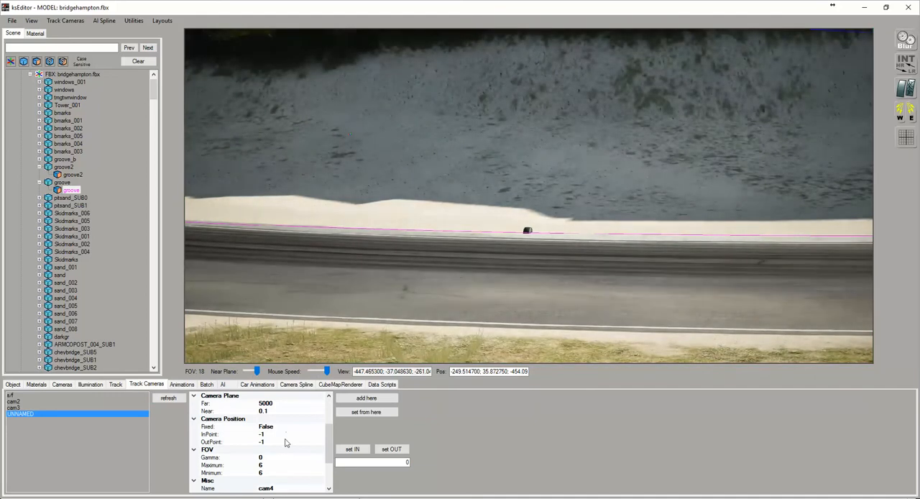
pyautogui.click(266, 466)
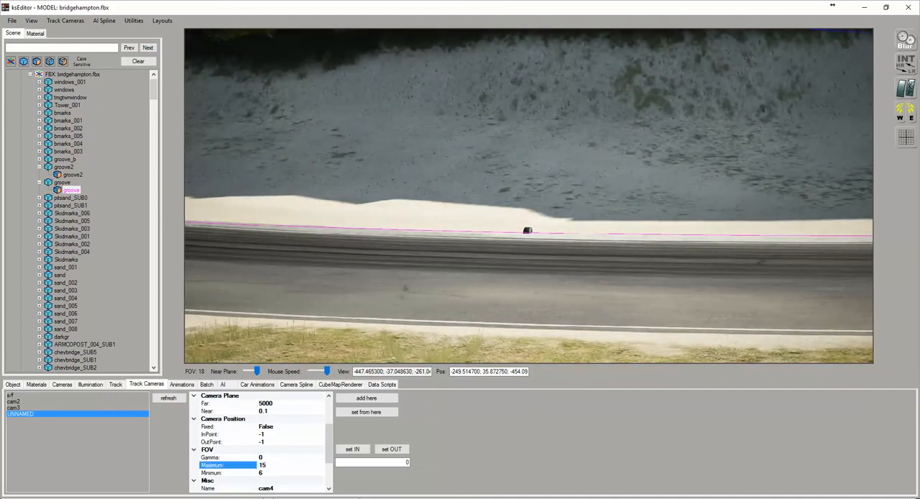
# Set cam4's InPoint to the marked point, pick its OutPoint past the shaded bend at spline 0.375, and refresh the list
pyautogui.moveTo(467, 247); pyautogui.dragTo(602, 238)
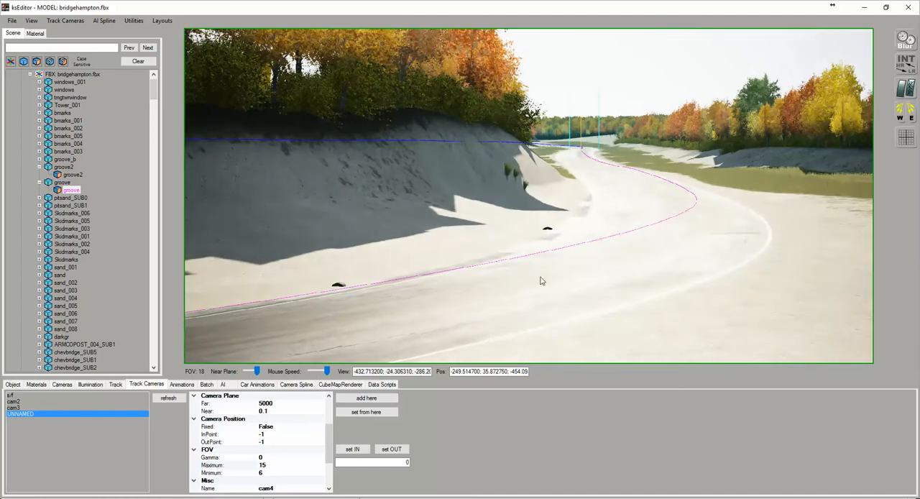
pyautogui.click(363, 449)
pyautogui.click(591, 151)
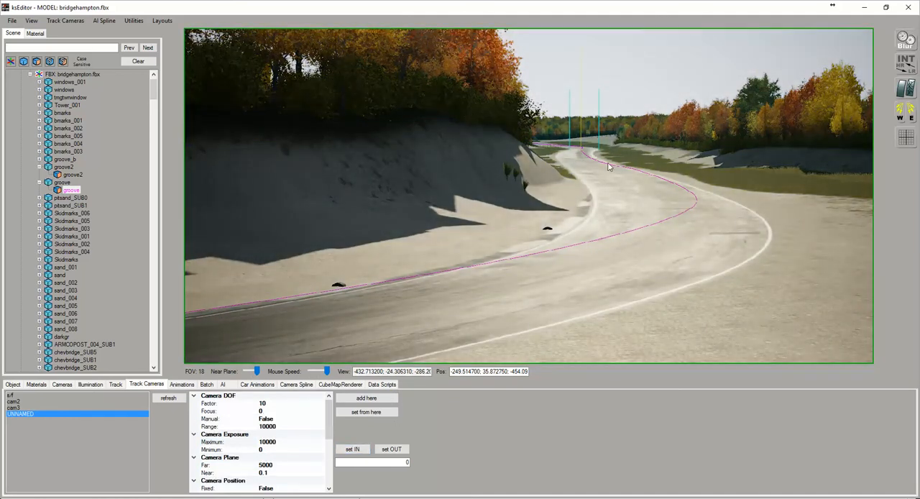
pyautogui.scroll(4, 608, 164)
pyautogui.moveTo(600, 181); pyautogui.dragTo(360, 177)
pyautogui.scroll(-4, 615, 173)
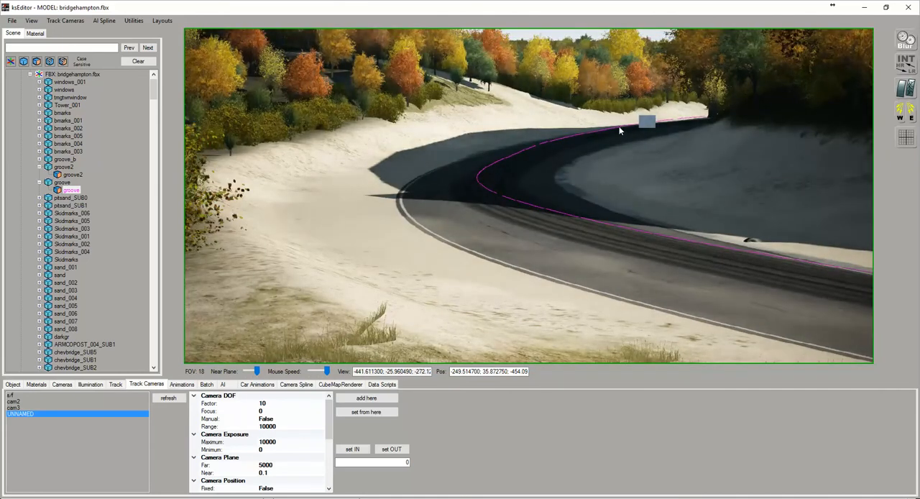
pyautogui.click(622, 132)
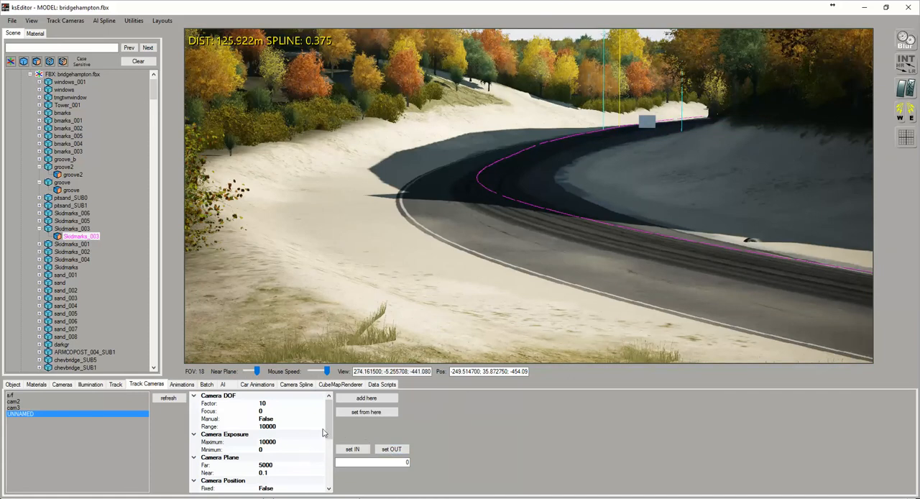
pyautogui.scroll(-3, 324, 432)
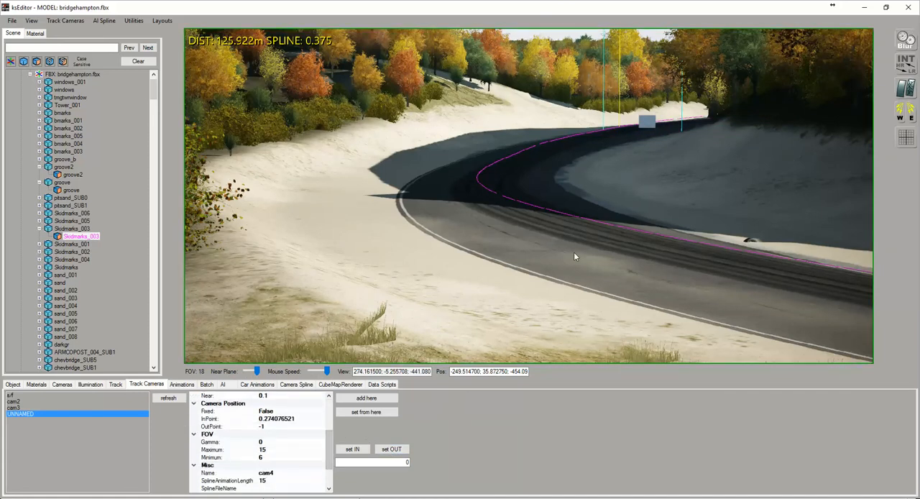
pyautogui.click(405, 450)
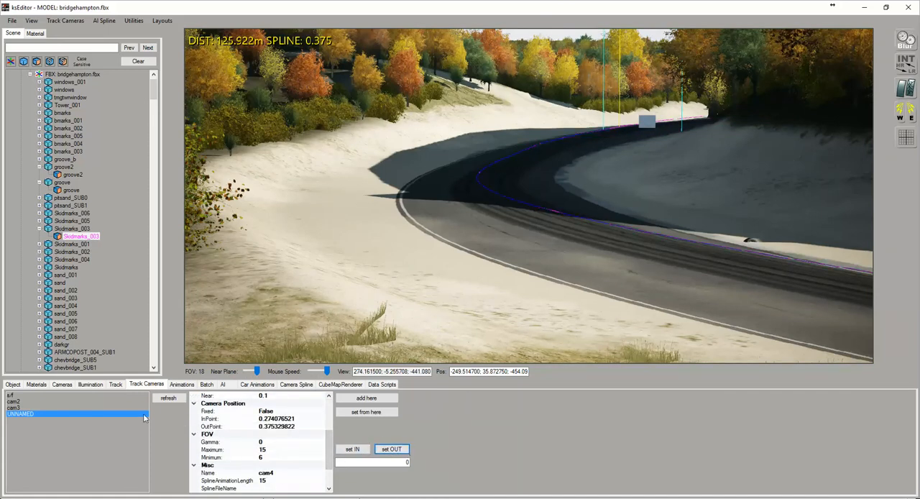
pyautogui.click(170, 399)
# Add a fifth track camera further along the track, facing back down the shaded approach with an FOV of 6
pyautogui.moveTo(483, 192); pyautogui.dragTo(304, 181, button='right')
pyautogui.press('Up')
pyautogui.press('Up')
pyautogui.press('Up')
pyautogui.press('Up')
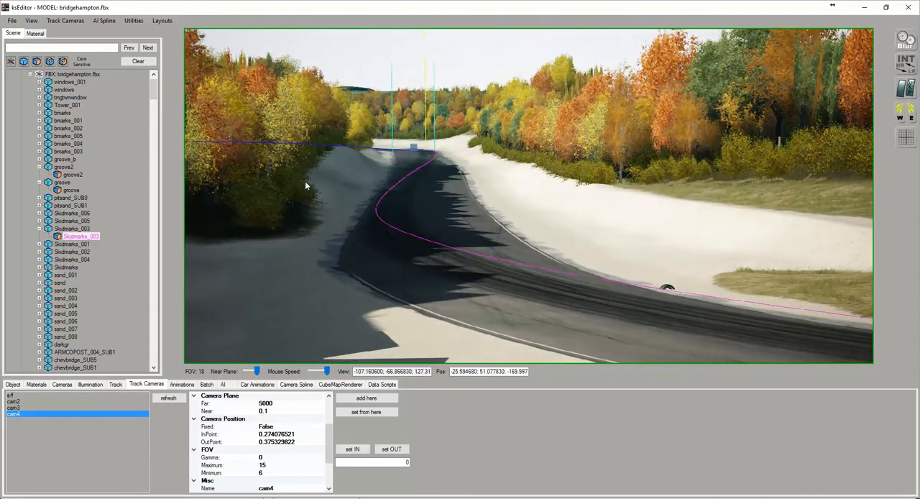
pyautogui.scroll(2, 394, 202)
pyautogui.moveTo(394, 206); pyautogui.dragTo(361, 194, button='right')
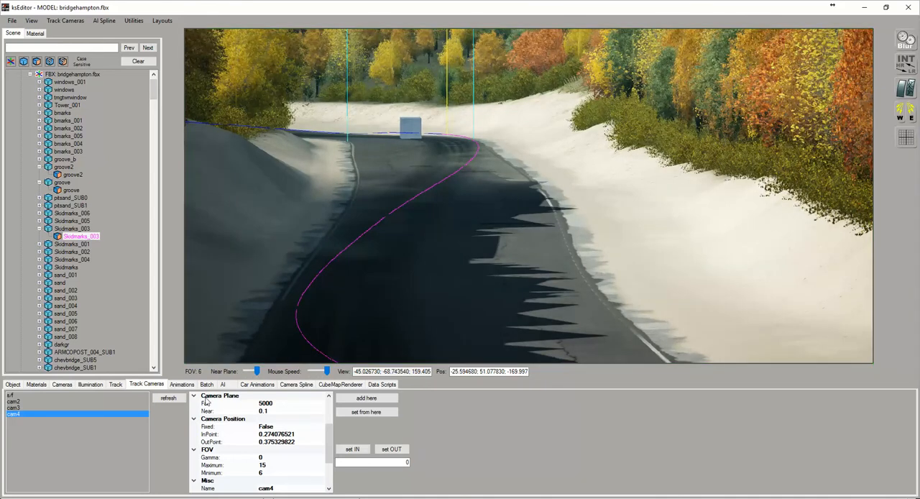
pyautogui.click(383, 397)
# Select the newly added unnamed camera, set its maximum FOV to 12 and check that framing in the view
pyautogui.click(29, 421)
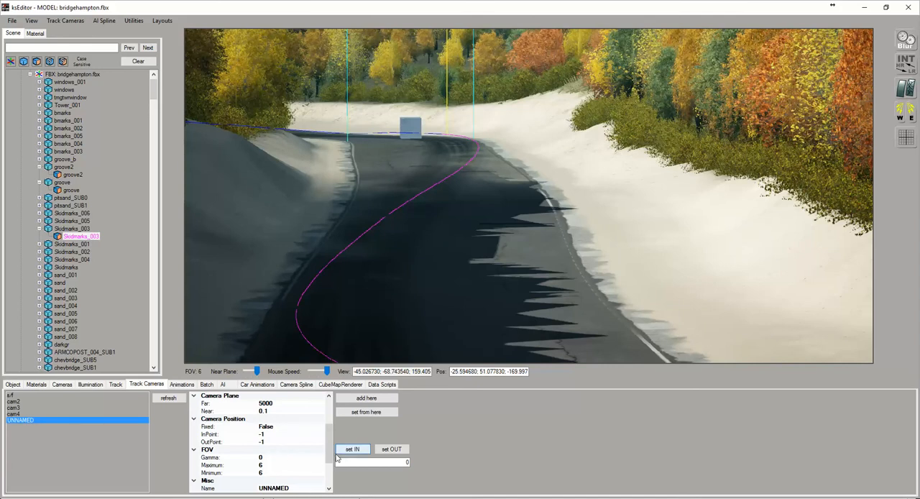
pyautogui.click(267, 465)
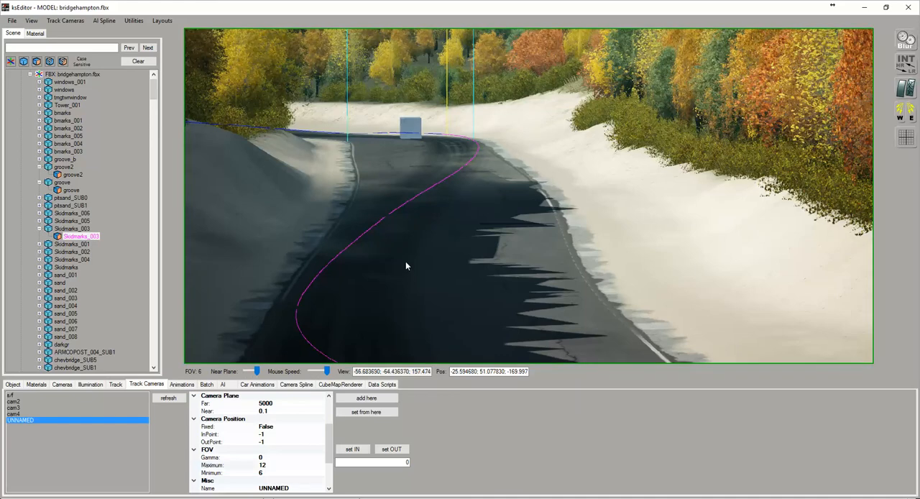
pyautogui.scroll(-3, 406, 261)
pyautogui.scroll(-4, 405, 262)
pyautogui.moveTo(435, 268); pyautogui.dragTo(452, 278)
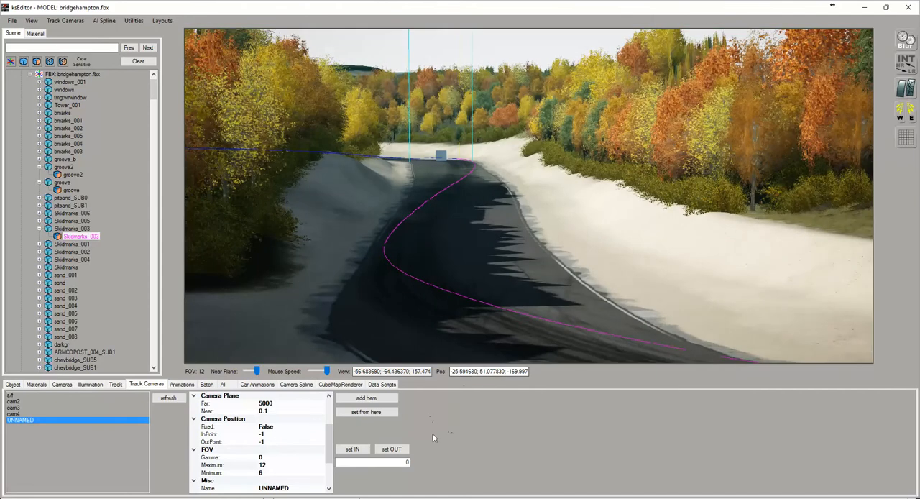
# Set the fifth camera's InPoint to the marked point and pick its OutPoint around the next corner at spline 0.463
pyautogui.click(351, 449)
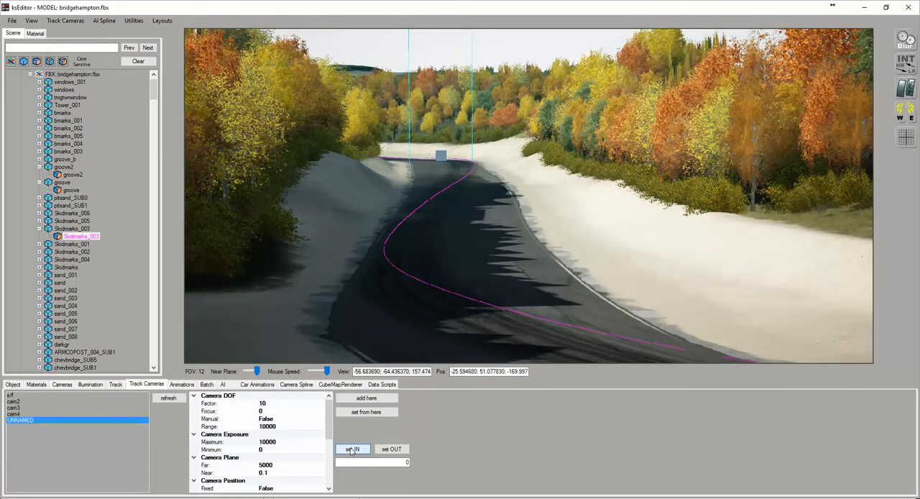
pyautogui.moveTo(415, 289); pyautogui.dragTo(552, 263)
pyautogui.click(549, 255)
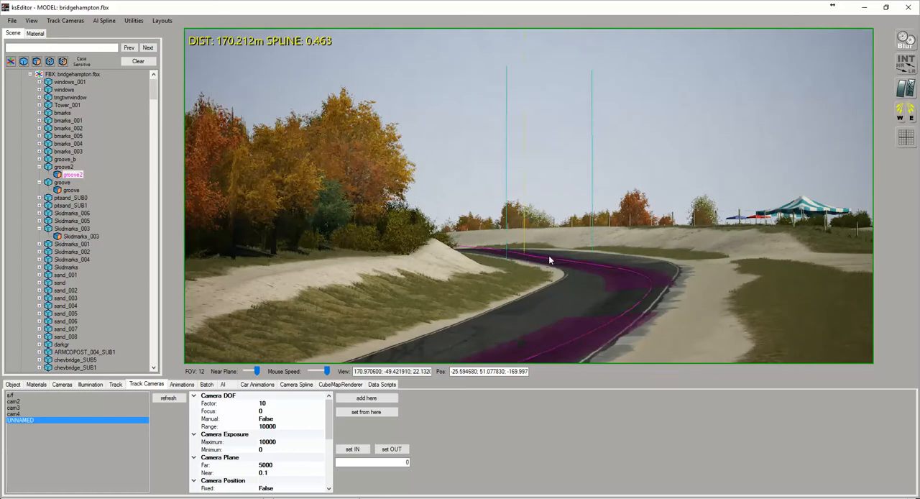
pyautogui.click(379, 449)
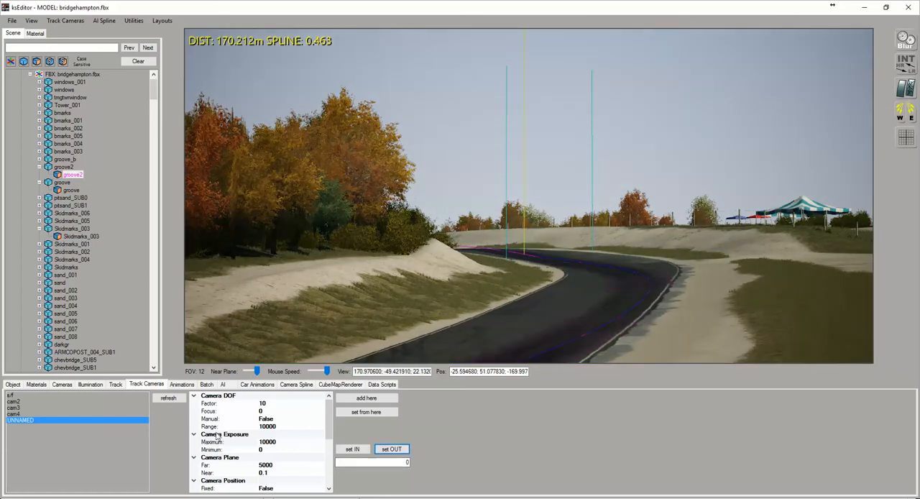
# Name the fifth camera cam5 and refresh the camera list
pyautogui.click(169, 399)
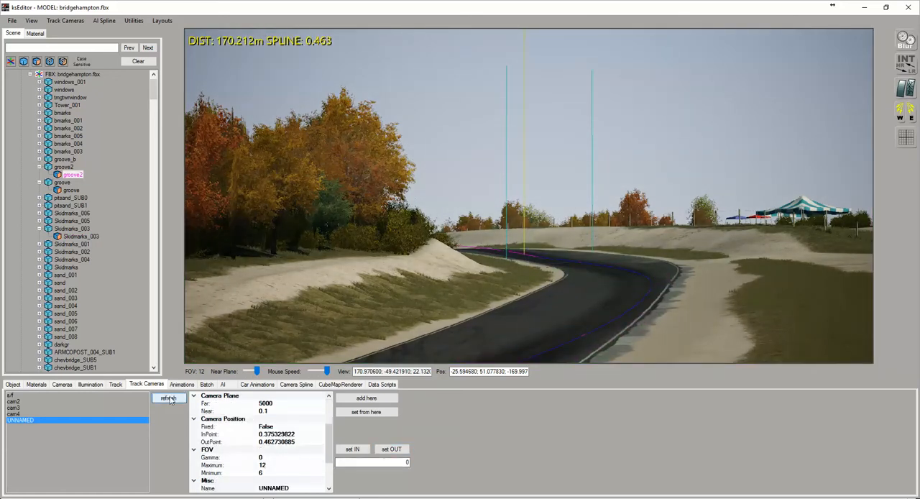
pyautogui.click(302, 489)
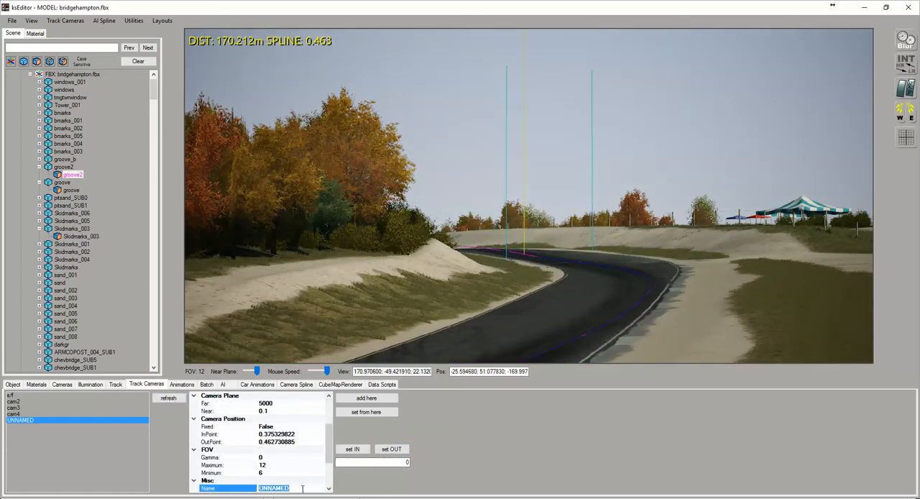
pyautogui.click(161, 399)
# Place the next camera viewpoint at ground level on the paved verge beside the straight, looking along the track
pyautogui.moveTo(611, 290); pyautogui.dragTo(746, 294, button='right')
pyautogui.moveTo(582, 261); pyautogui.dragTo(729, 274, button='right')
pyautogui.press('w')
pyautogui.press('a')
pyautogui.press('a')
pyautogui.moveTo(572, 261); pyautogui.dragTo(495, 154, button='right')
pyautogui.press('w')
pyautogui.press('w')
pyautogui.press('w')
pyautogui.press('w')
pyautogui.press('w')
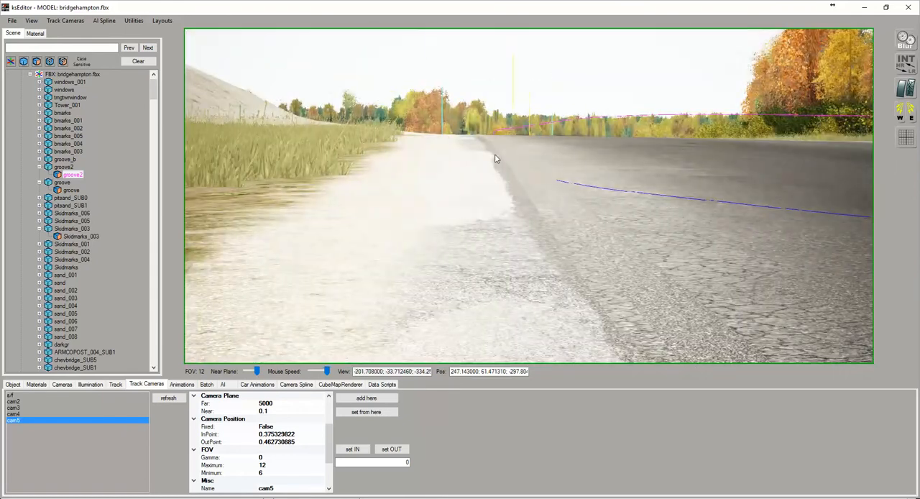
# Frame the low roadside shot at FOV 30, add it as the sixth track camera and select the unnamed entry
pyautogui.scroll(-3, 501, 154)
pyautogui.moveTo(506, 192)
pyautogui.mouseDown(button='right')
pyautogui.moveTo(506, 210)
pyautogui.moveTo(507, 176)
pyautogui.moveTo(504, 229)
pyautogui.moveTo(509, 180)
pyautogui.moveTo(515, 185)
pyautogui.mouseUp(button='right')
pyautogui.press('w')
pyautogui.press('s')
pyautogui.scroll(-3, 554, 211)
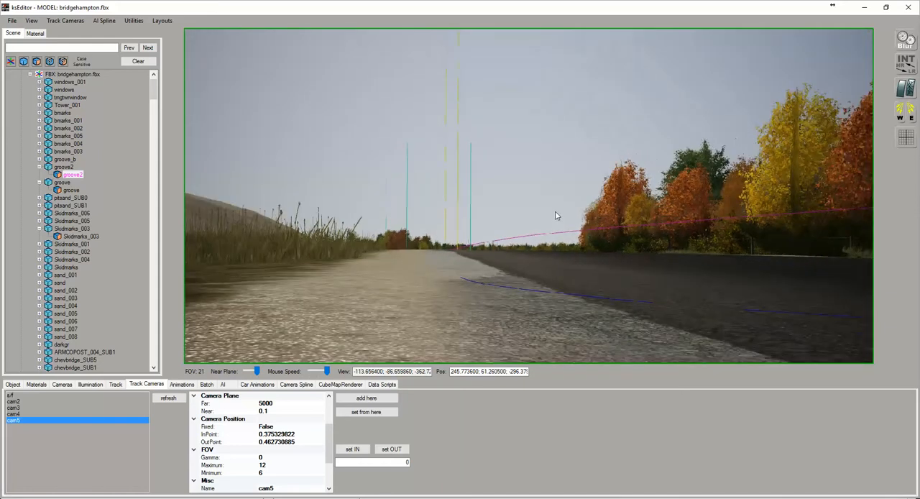
pyautogui.moveTo(555, 214); pyautogui.dragTo(577, 219, button='right')
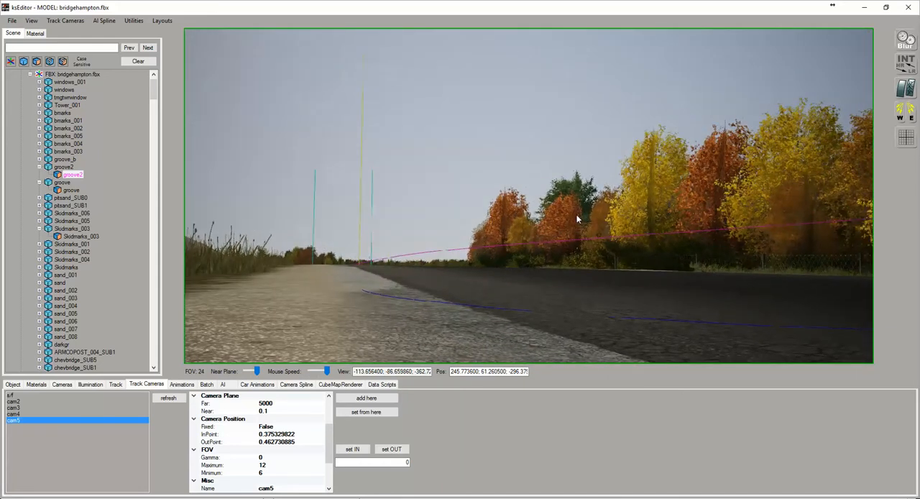
pyautogui.scroll(-2, 577, 218)
pyautogui.scroll(-2, 573, 225)
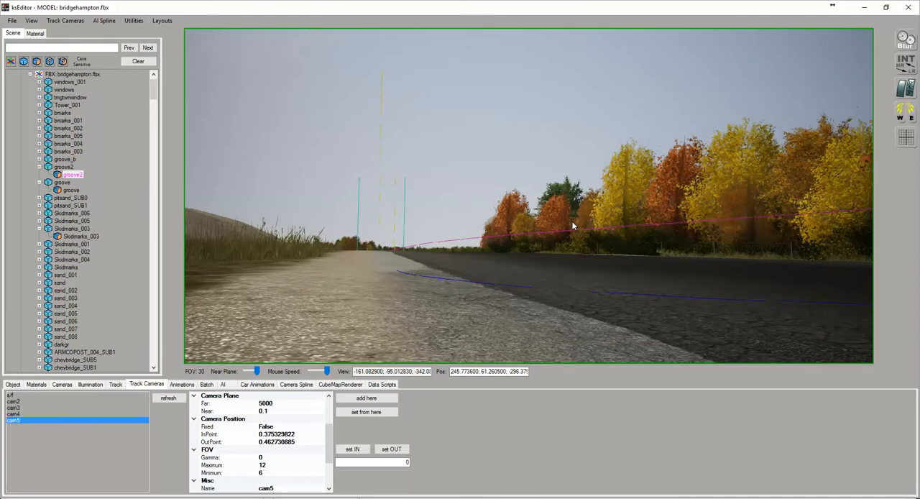
pyautogui.moveTo(574, 224); pyautogui.dragTo(578, 222, button='right')
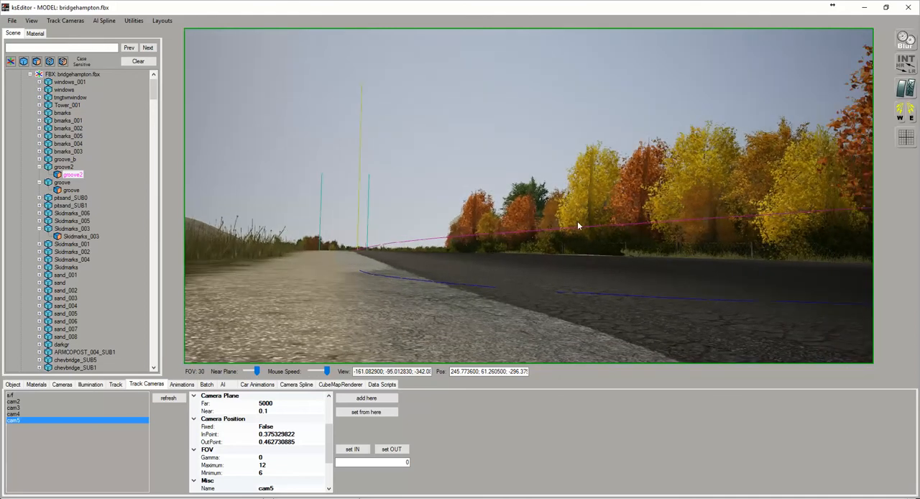
pyautogui.click(42, 425)
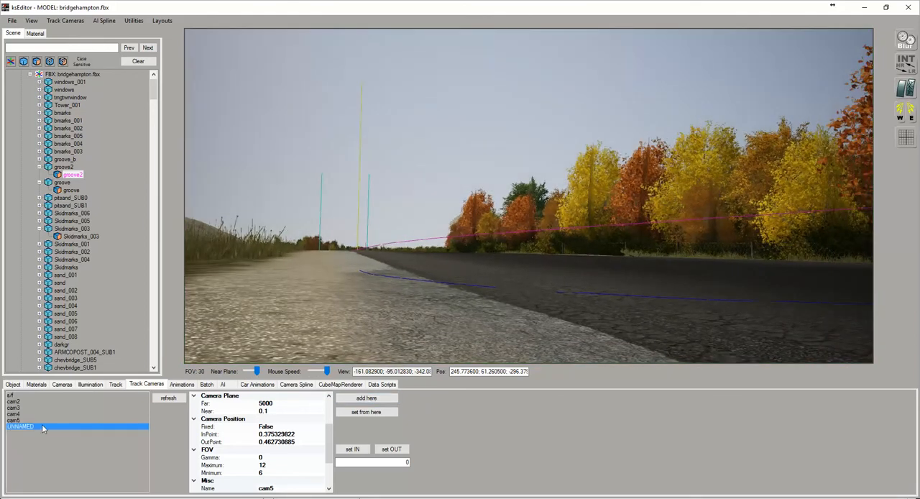
# Name the sixth camera cam6, with its InPoint at the marked 0.462730885 and Fixed set to True
pyautogui.click(306, 487)
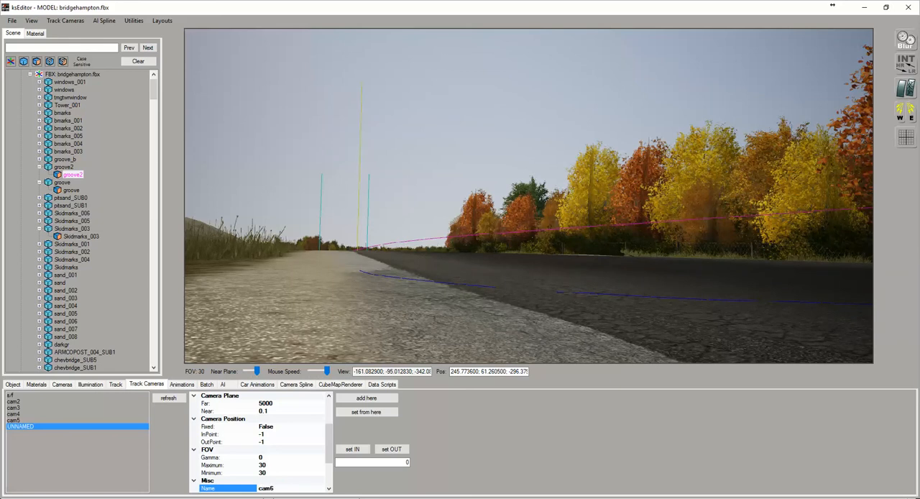
pyautogui.click(352, 449)
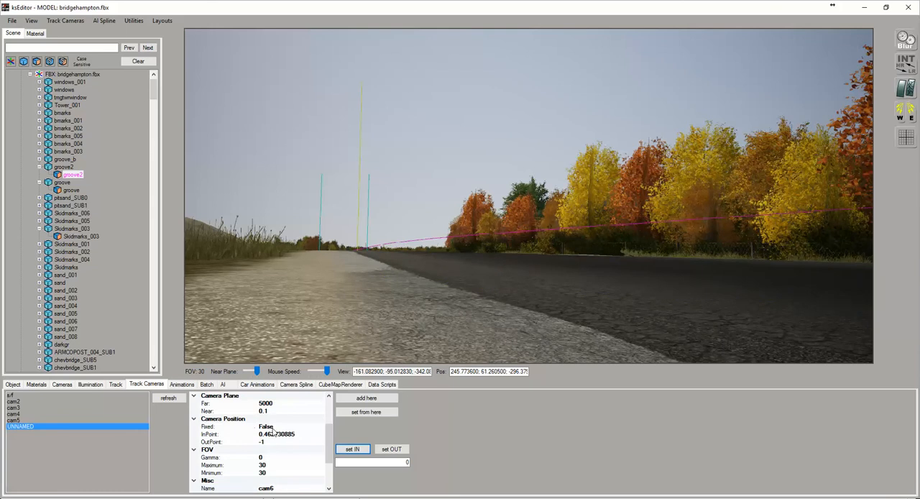
pyautogui.doubleClick(275, 428)
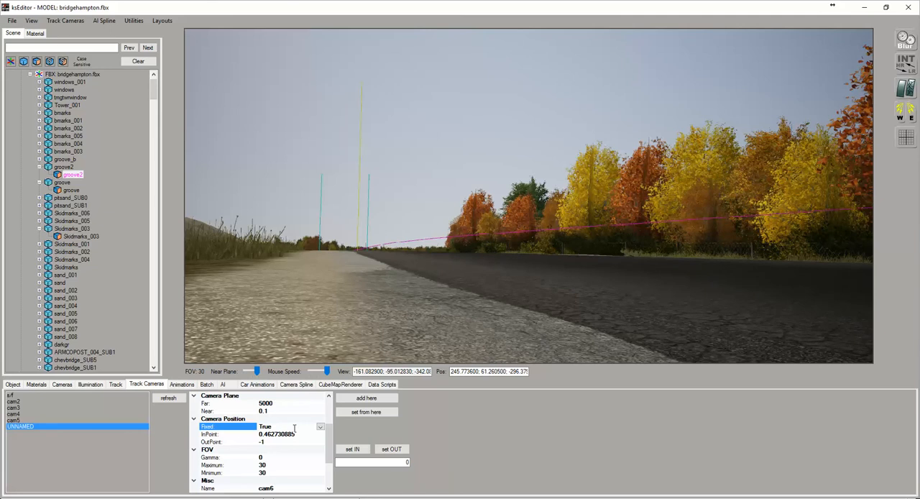
# Set cam6's OutPoint on the track directly across from the camera at spline 0.493, and refresh the camera list
pyautogui.click(489, 333)
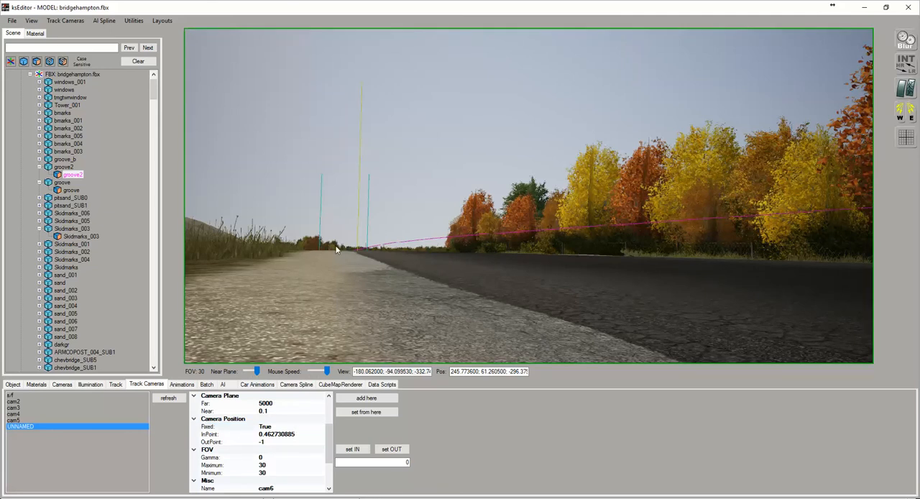
pyautogui.moveTo(460, 278); pyautogui.dragTo(561, 291)
pyautogui.scroll(-10, 632, 295)
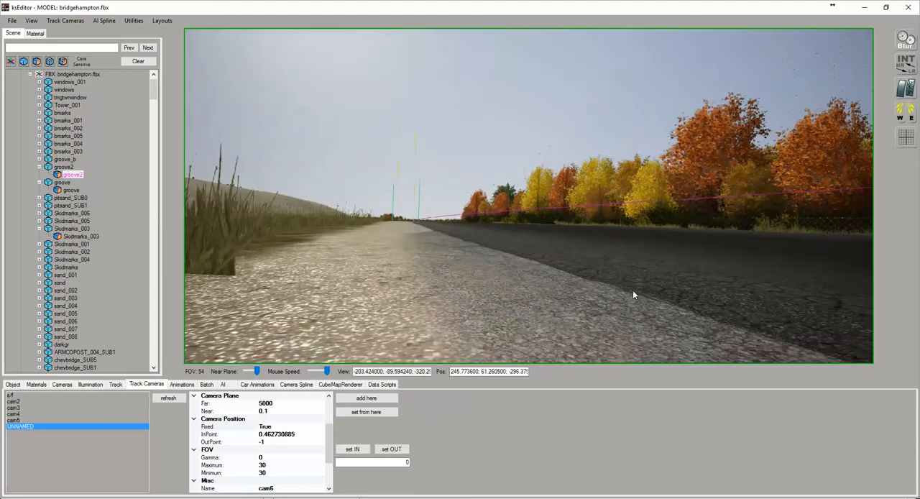
pyautogui.moveTo(579, 252); pyautogui.dragTo(539, 261)
pyautogui.moveTo(538, 258); pyautogui.dragTo(499, 219)
pyautogui.click(499, 218)
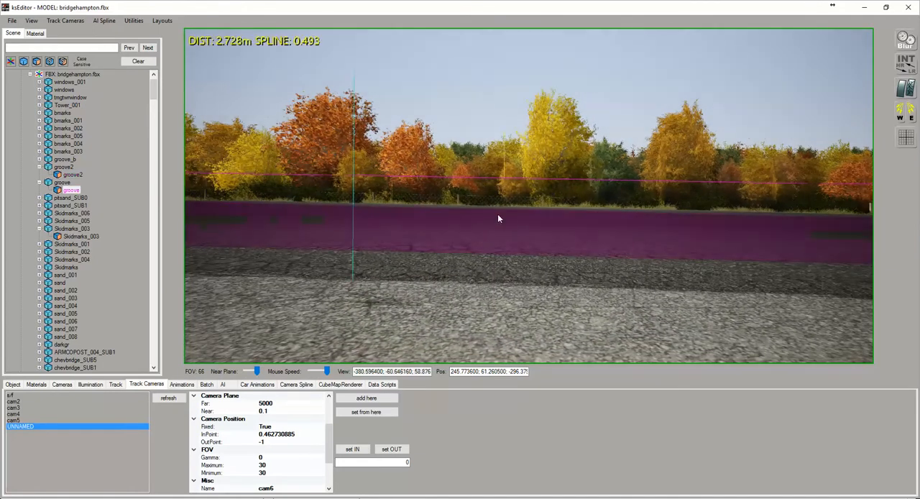
pyautogui.click(388, 449)
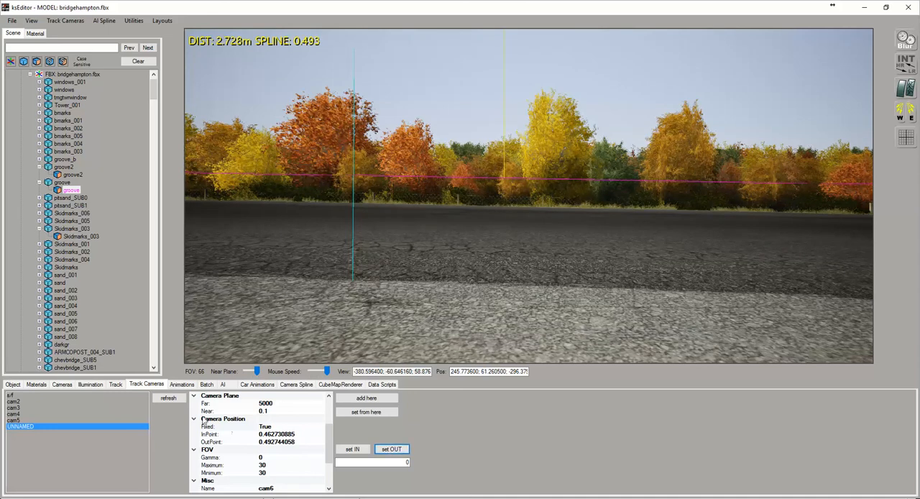
pyautogui.click(168, 398)
# Add a seventh track camera at the same roadside spot, facing the opposite way at FOV 48, and select it
pyautogui.moveTo(374, 292); pyautogui.dragTo(434, 294, button='right')
pyautogui.scroll(3, 436, 292)
pyautogui.scroll(3, 437, 293)
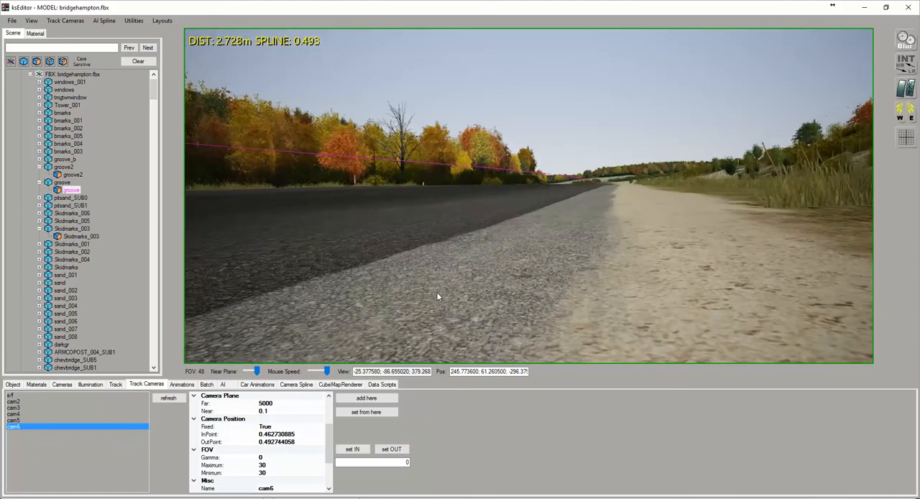
pyautogui.moveTo(483, 281); pyautogui.dragTo(514, 268, button='right')
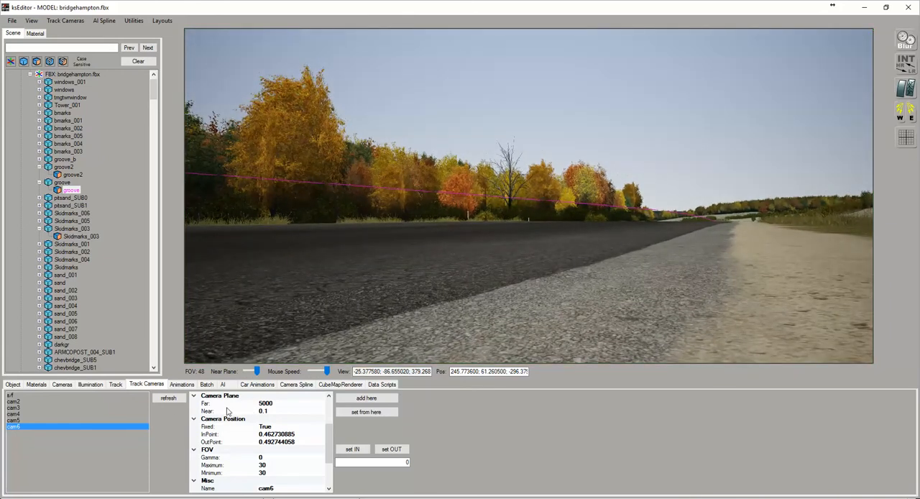
pyautogui.click(366, 397)
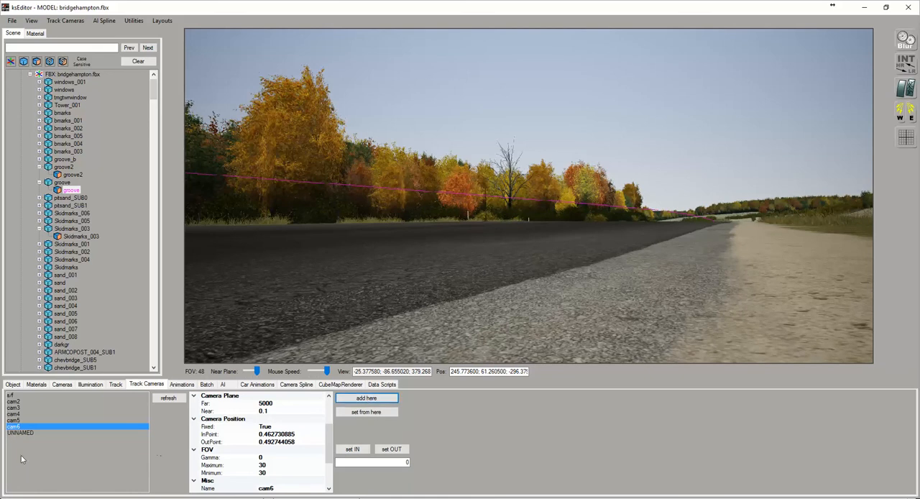
pyautogui.click(19, 433)
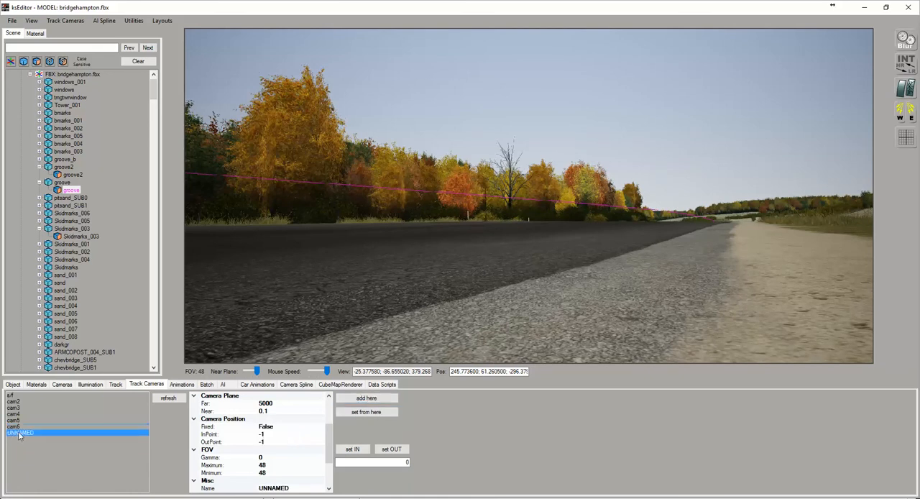
# Name the seventh camera cam7, with its InPoint at the marked 0.492744058 and Fixed set to True
pyautogui.click(295, 488)
pyautogui.click(295, 489)
pyautogui.write('cam7')
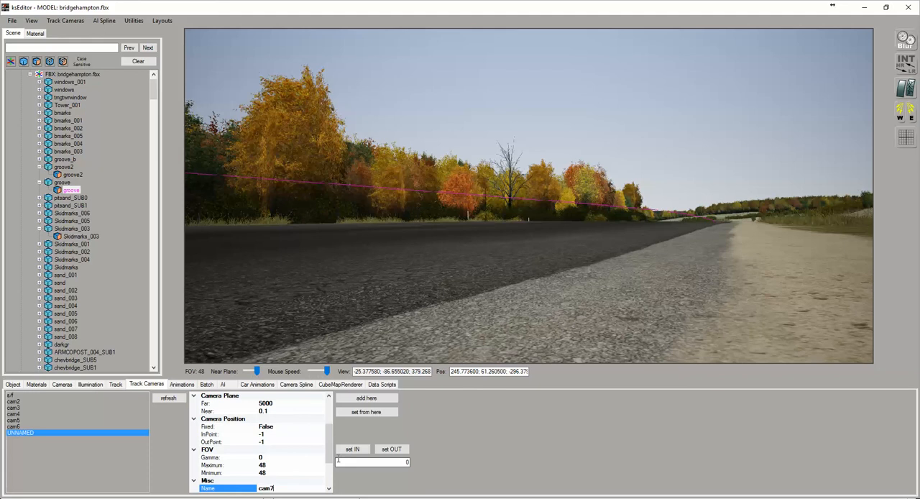
pyautogui.click(351, 450)
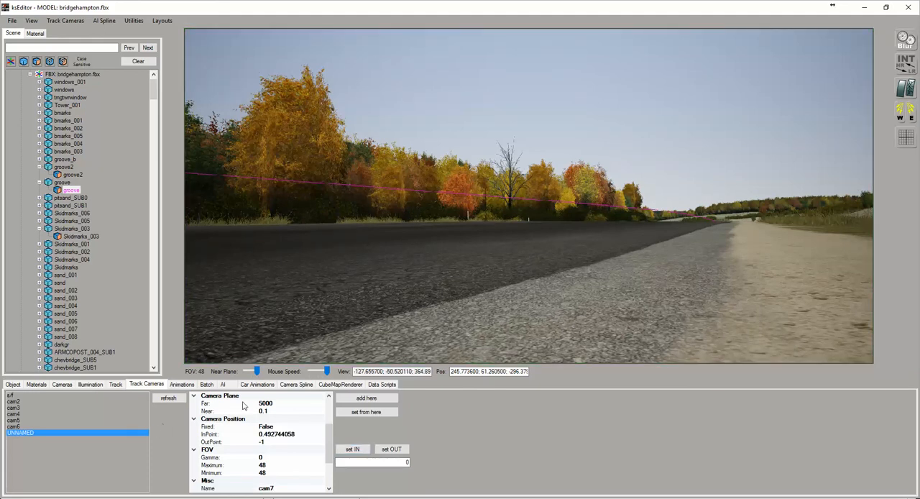
pyautogui.doubleClick(274, 426)
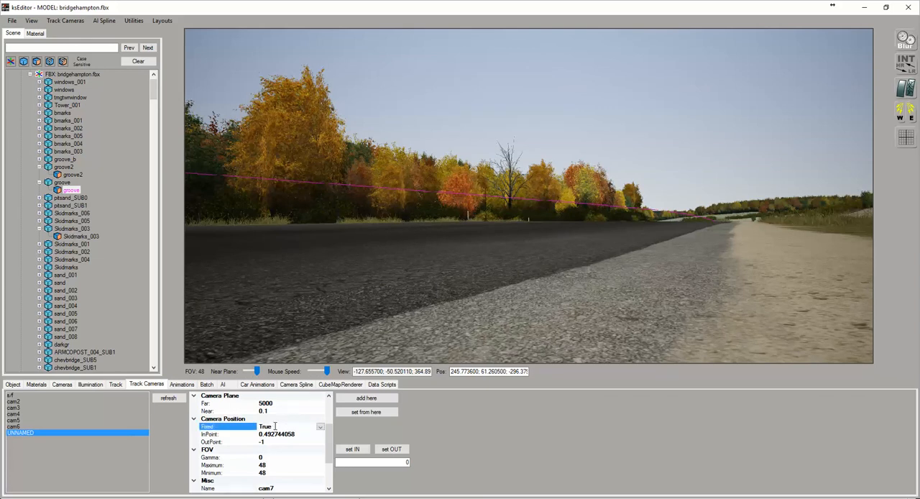
# Set cam7's OutPoint further along the track at spline 0.509 and refresh the camera list
pyautogui.moveTo(539, 325); pyautogui.dragTo(487, 208, button='right')
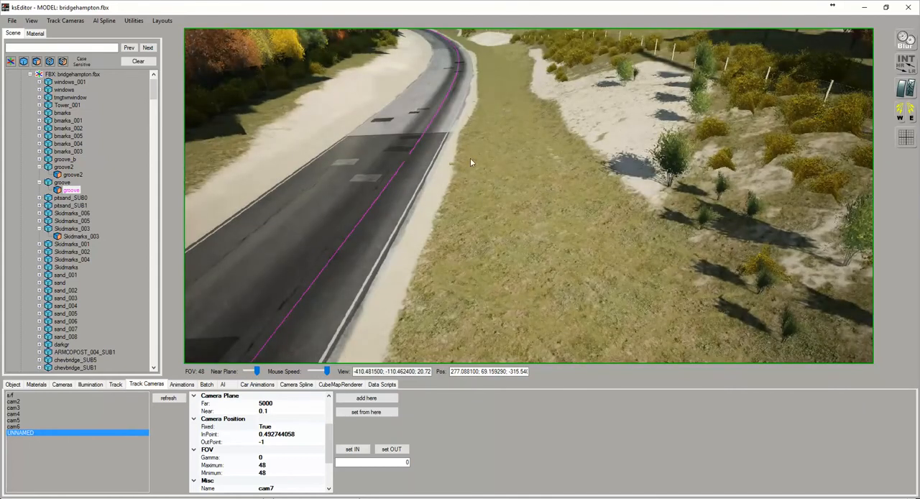
pyautogui.click(435, 117)
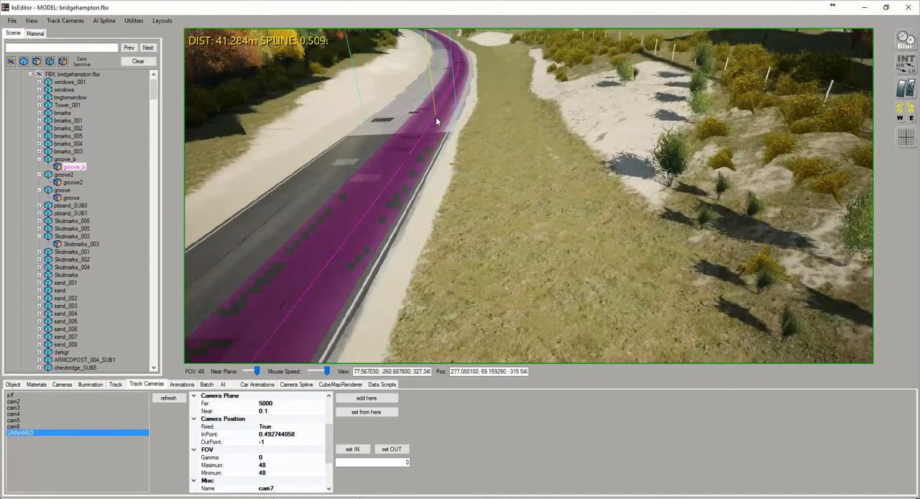
pyautogui.click(383, 451)
pyautogui.click(168, 397)
# Add an eighth track camera high above the scrubland, overlooking the circuit at FOV 48, and select the unnamed entry
pyautogui.click(532, 283)
pyautogui.moveTo(533, 282); pyautogui.dragTo(638, 257, button='right')
pyautogui.press('Up')
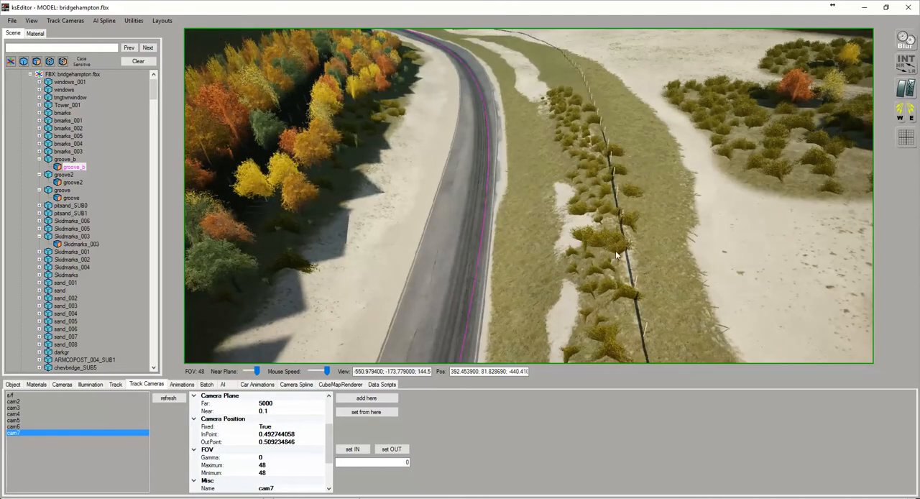
pyautogui.moveTo(583, 256); pyautogui.dragTo(639, 232, button='right')
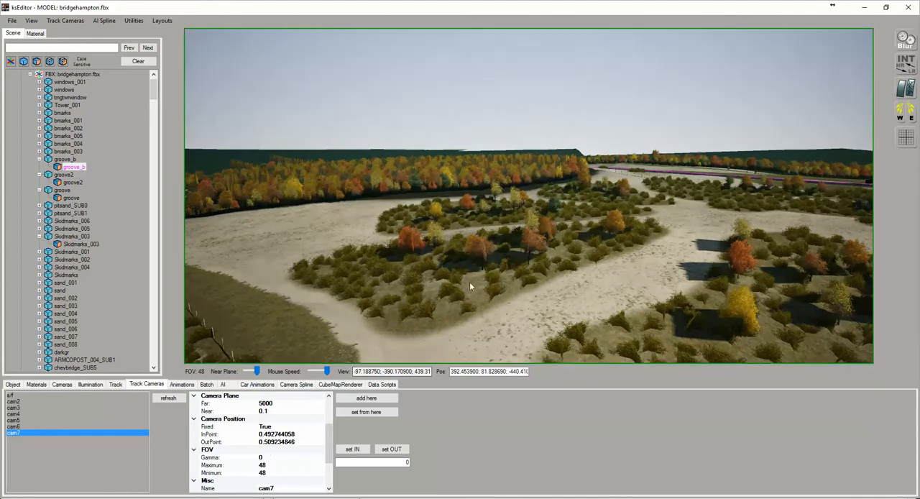
pyautogui.moveTo(495, 277); pyautogui.dragTo(650, 289, button='right')
pyautogui.click(366, 397)
pyautogui.click(33, 439)
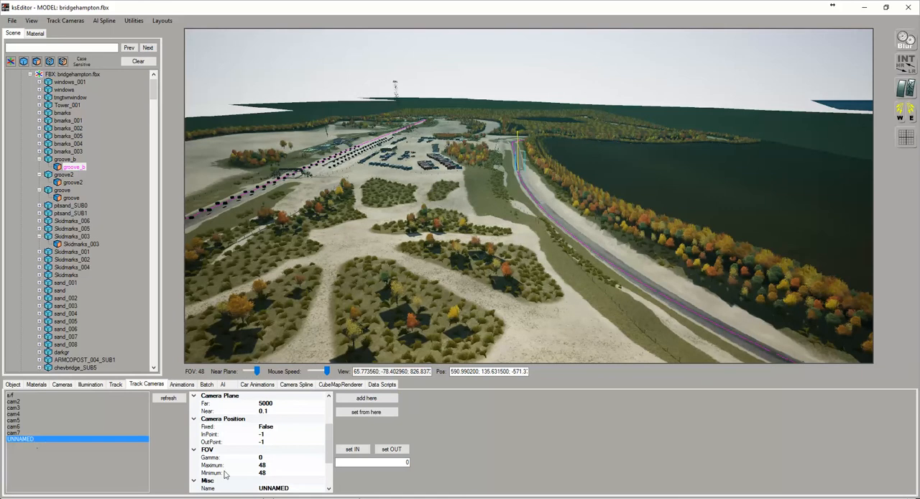
# Name the eighth camera cam8 and set its InPoint to the marked 0.509234846
pyautogui.click(291, 489)
pyautogui.write('cam8')
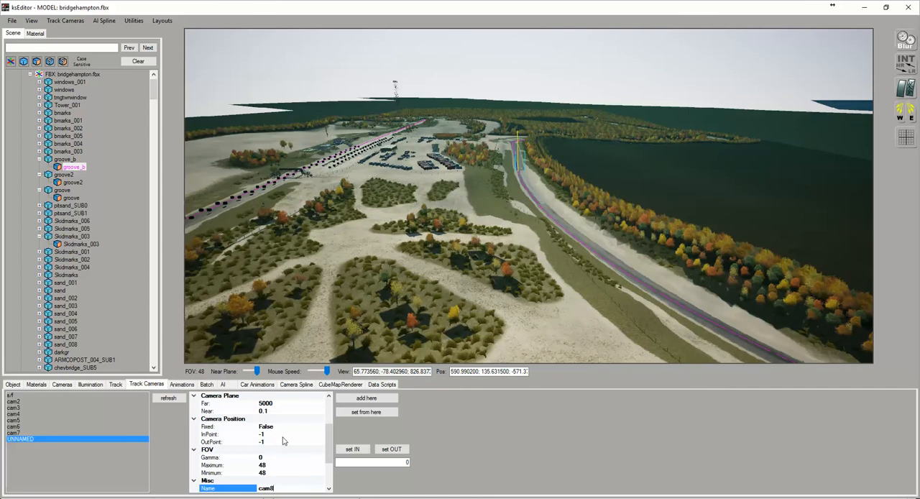
pyautogui.click(352, 450)
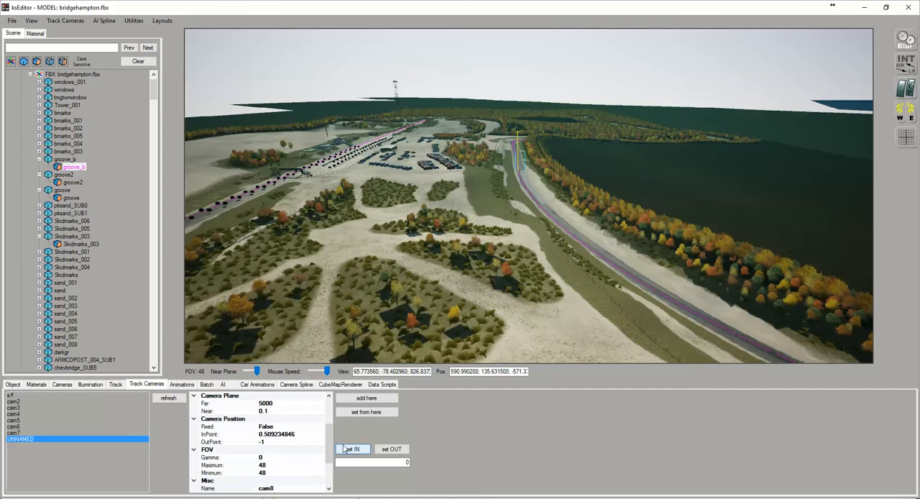
# Follow the circuit from the aerial viewpoint, set cam8's OutPoint at spline 0.917 before the main straight, and refresh the list
pyautogui.scroll(10, 534, 215)
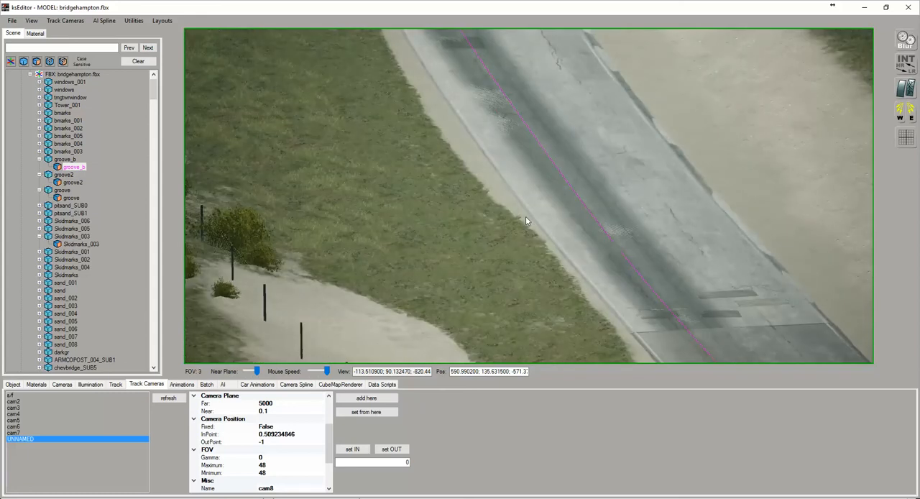
pyautogui.scroll(-2, 526, 222)
pyautogui.scroll(-2, 525, 217)
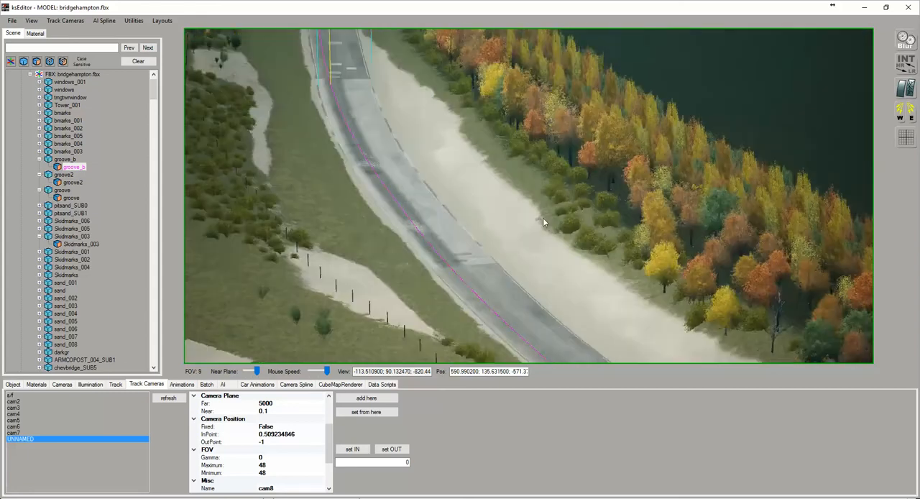
pyautogui.moveTo(542, 217); pyautogui.dragTo(416, 265)
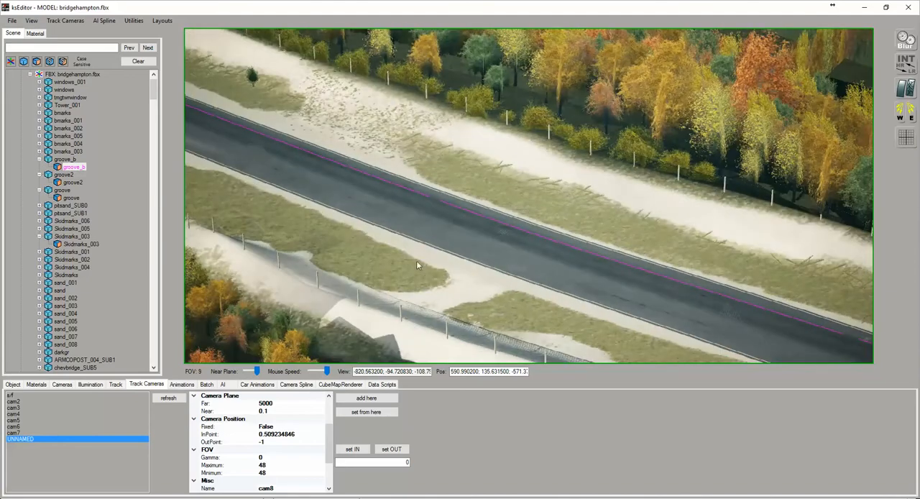
pyautogui.moveTo(344, 233); pyautogui.dragTo(591, 179)
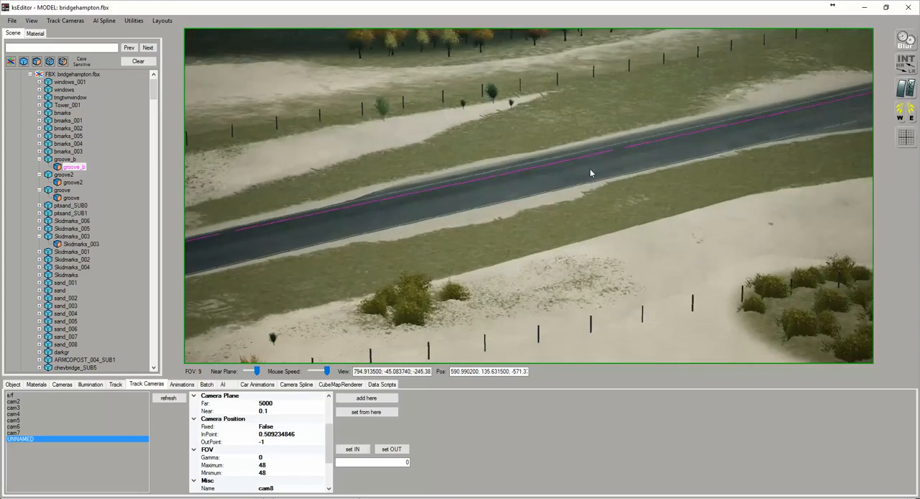
pyautogui.click(588, 164)
pyautogui.click(392, 449)
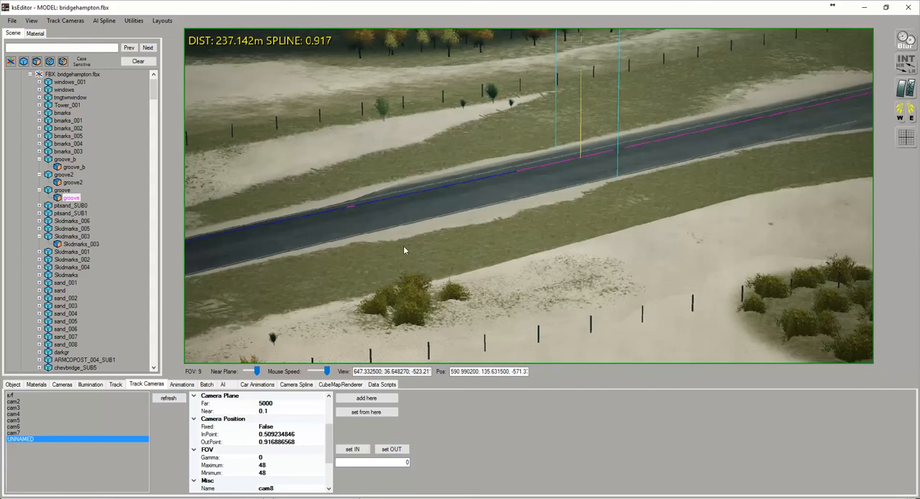
pyautogui.click(166, 398)
# Add a ninth track camera from the s/f camera's viewpoint over the main straight and select the unnamed entry
pyautogui.moveTo(248, 294); pyautogui.dragTo(524, 227)
pyautogui.scroll(-7, 611, 270)
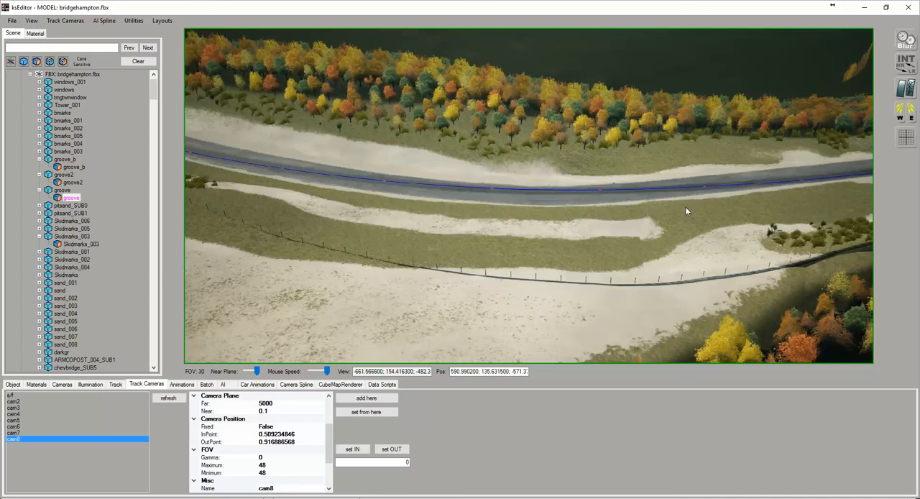
pyautogui.moveTo(686, 206); pyautogui.dragTo(629, 146)
pyautogui.moveTo(506, 121); pyautogui.dragTo(495, 103)
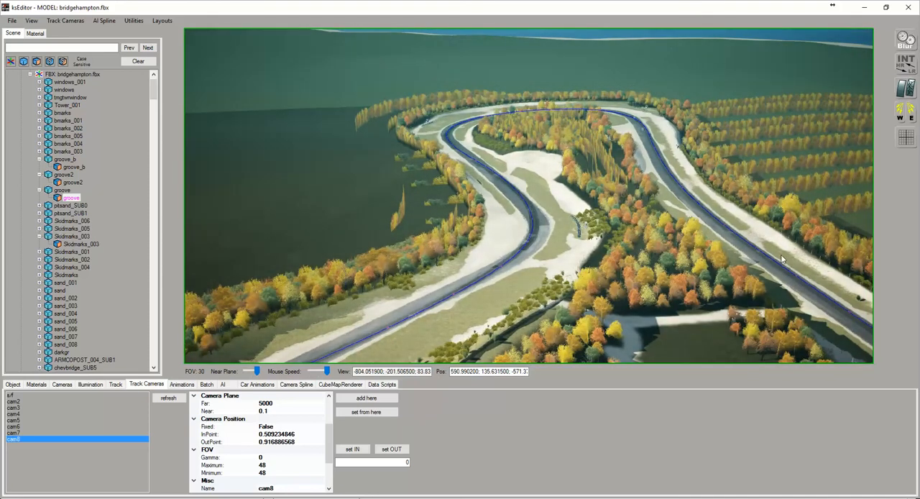
pyautogui.moveTo(659, 236); pyautogui.dragTo(420, 243)
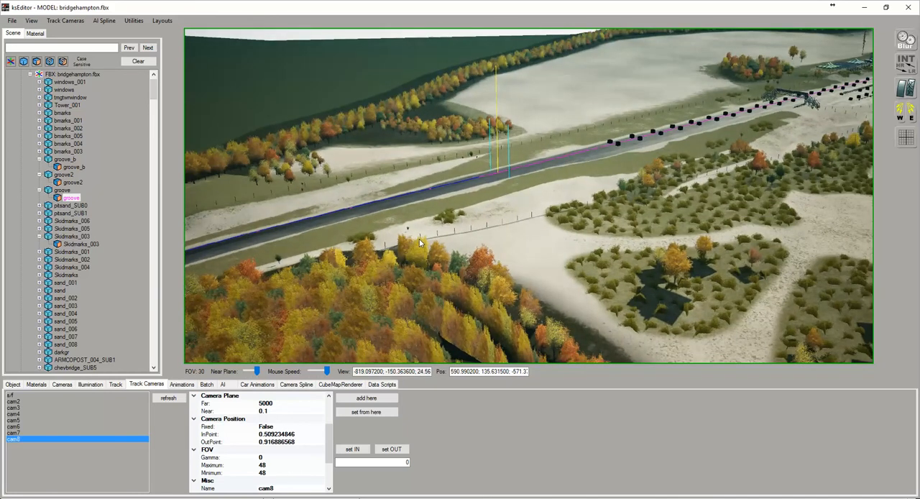
pyautogui.moveTo(673, 187); pyautogui.dragTo(684, 201)
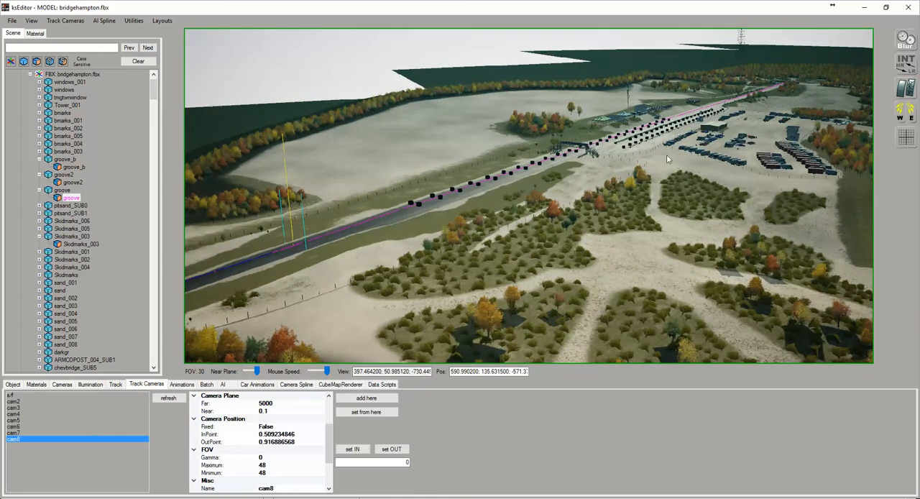
pyautogui.click(9, 396)
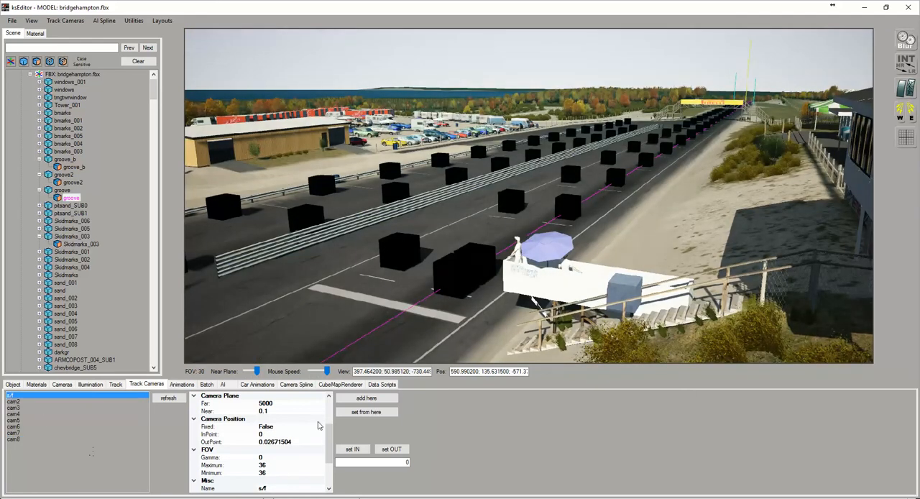
pyautogui.click(366, 397)
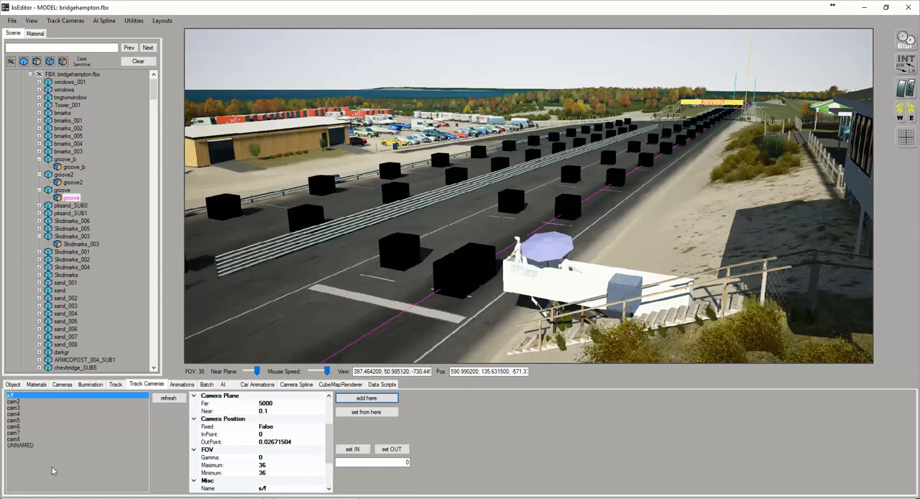
pyautogui.click(19, 445)
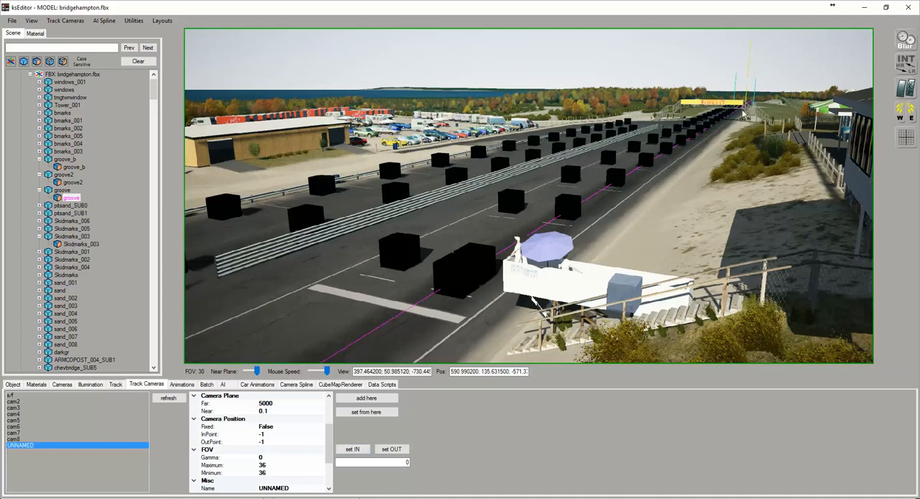
# Set the new camera's InPoint to the marked 0.916886568 and OutPoint to 1, and name it cam9
pyautogui.click(353, 449)
pyautogui.click(263, 442)
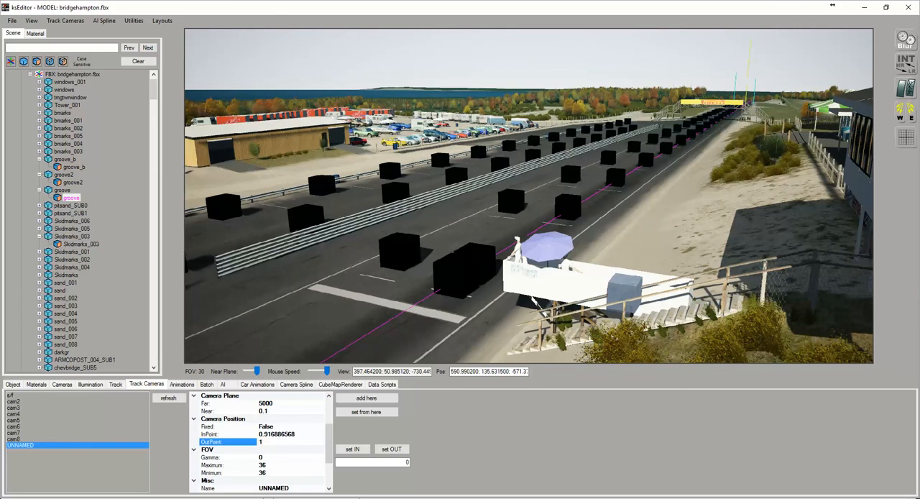
pyautogui.click(169, 400)
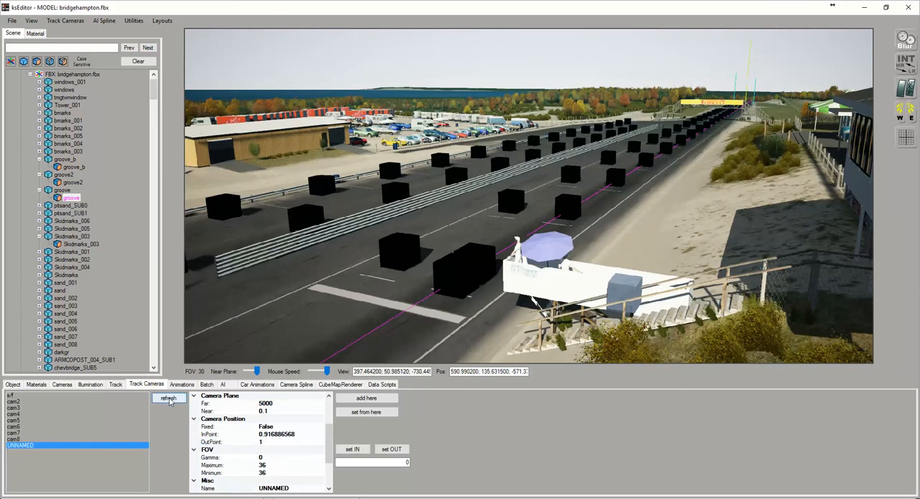
pyautogui.click(290, 489)
pyautogui.write('cam9')
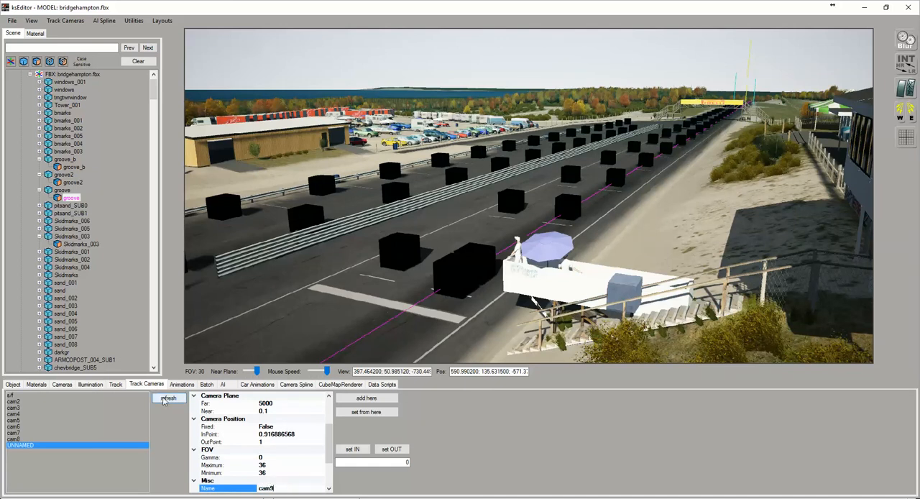
pyautogui.click(168, 398)
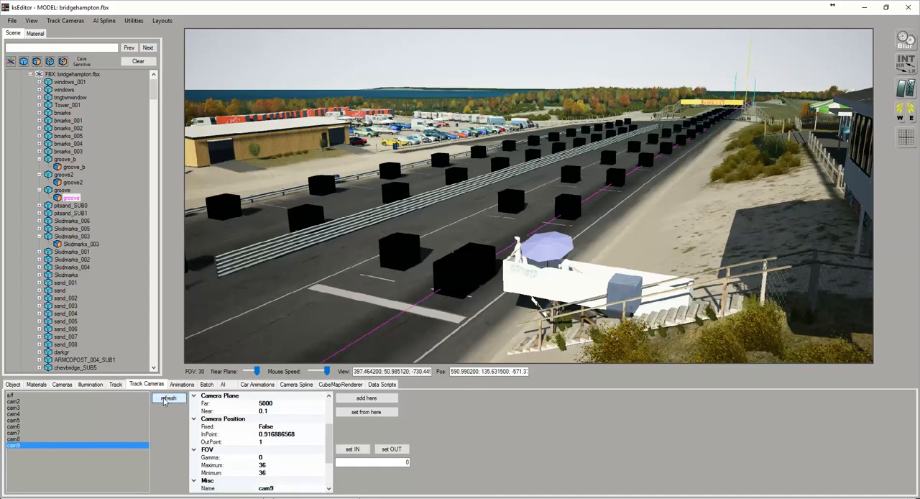
# Start saving the track cameras and browse to the bridgehampton fall data folder
pyautogui.click(65, 20)
pyautogui.click(70, 44)
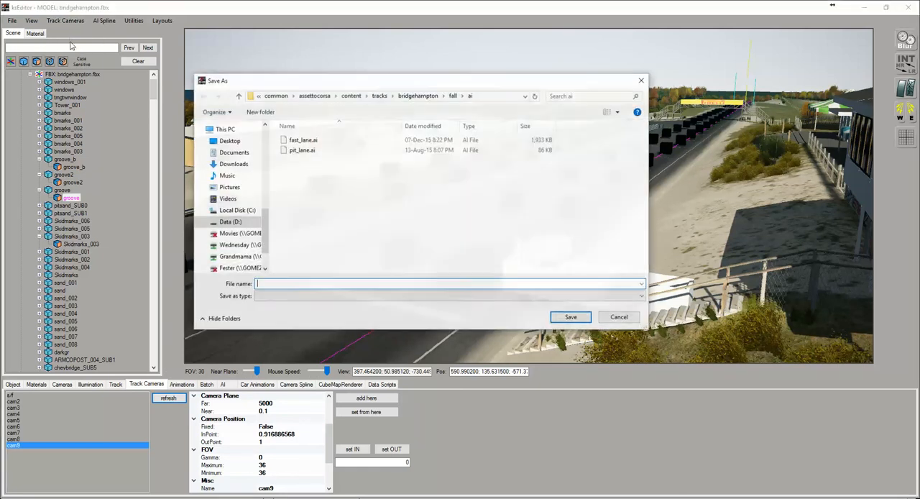
pyautogui.click(448, 97)
pyautogui.click(449, 97)
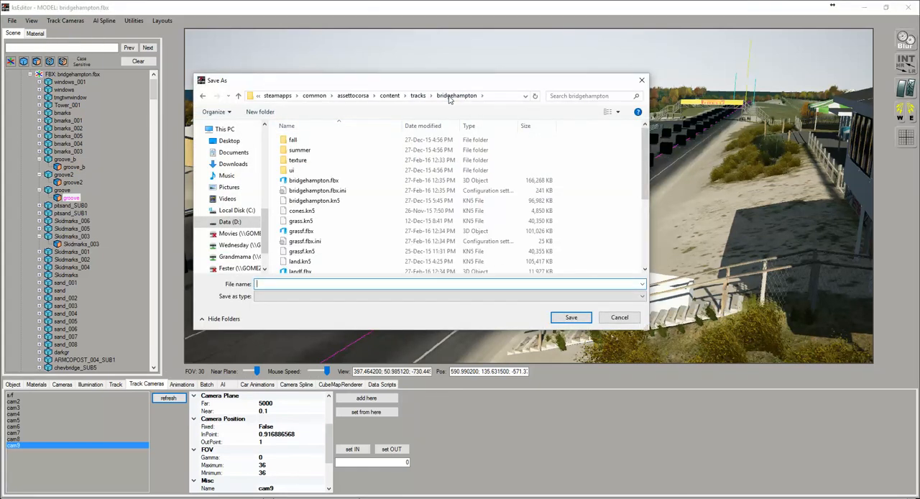
pyautogui.doubleClick(293, 140)
pyautogui.doubleClick(293, 150)
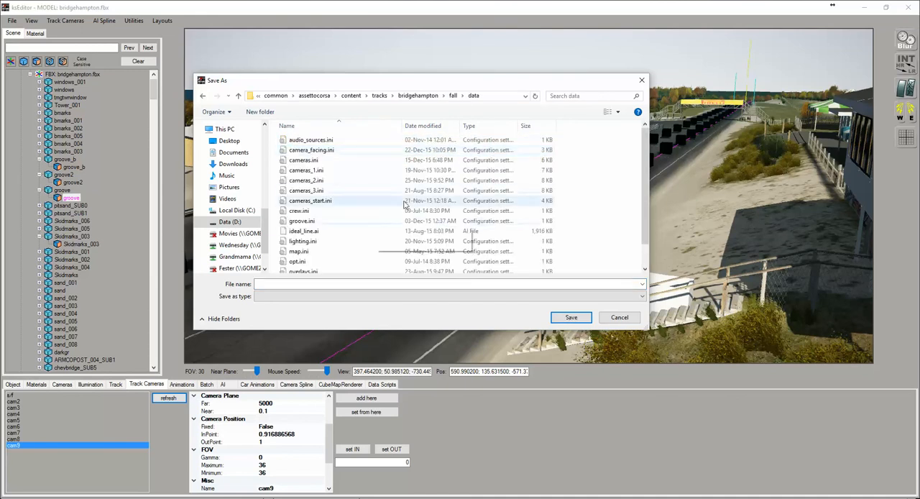
# Save the camera set as cameras_4.ini, basing the file name on cameras_3.ini
pyautogui.click(317, 191)
pyautogui.click(284, 285)
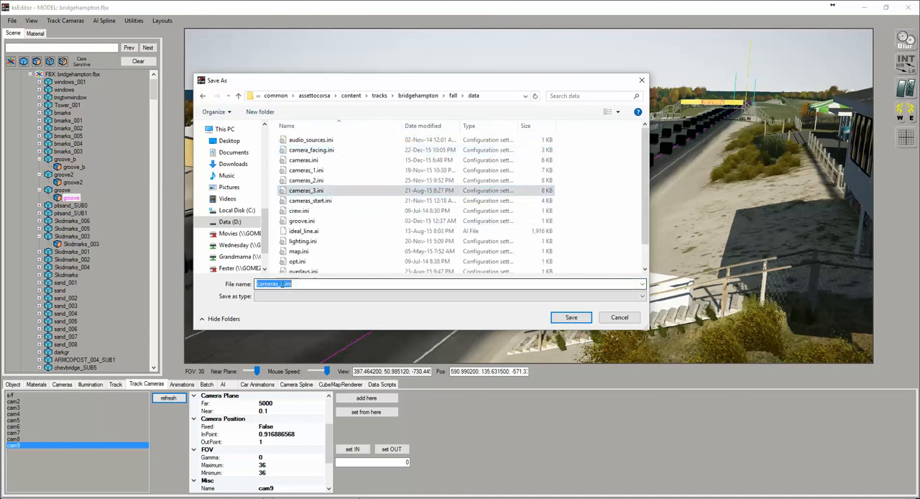
pyautogui.click(284, 284)
pyautogui.press('BackSpace')
pyautogui.write('4')
pyautogui.press('Return')
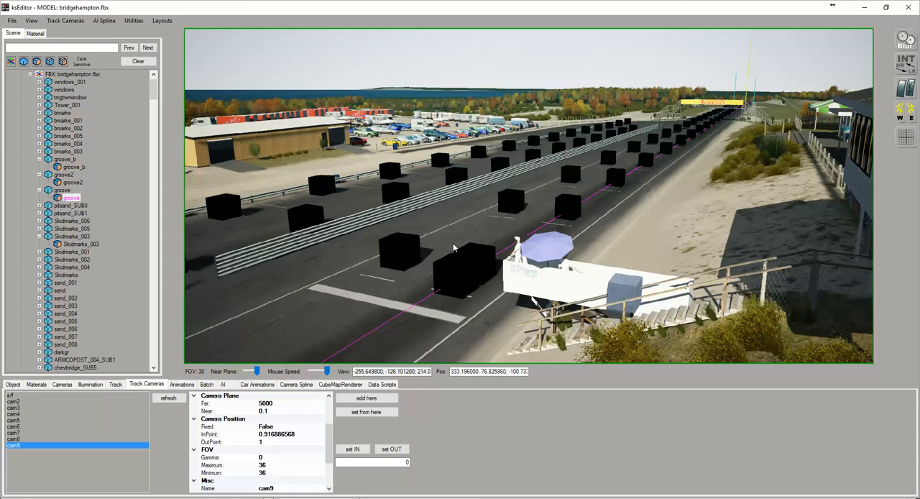
pyautogui.moveTo(576, 218)
pyautogui.mouseDown()
pyautogui.moveTo(544, 221)
pyautogui.moveTo(618, 216)
pyautogui.moveTo(587, 216)
pyautogui.mouseUp()
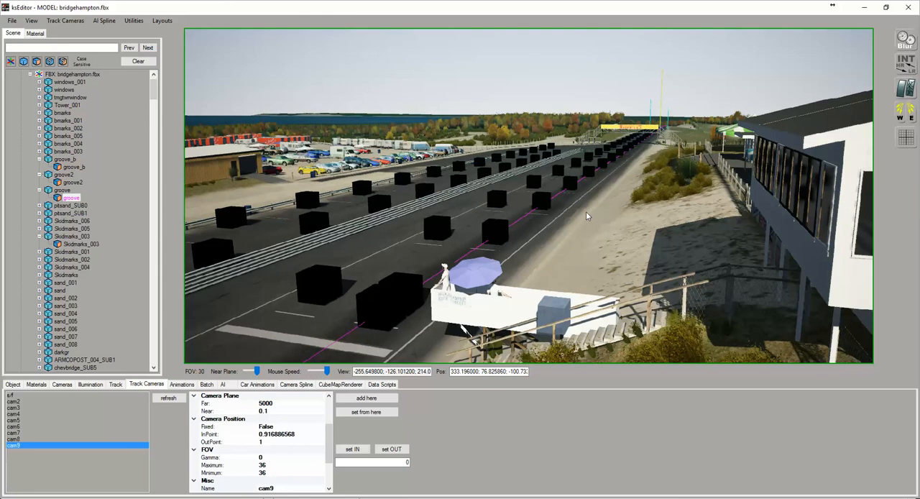